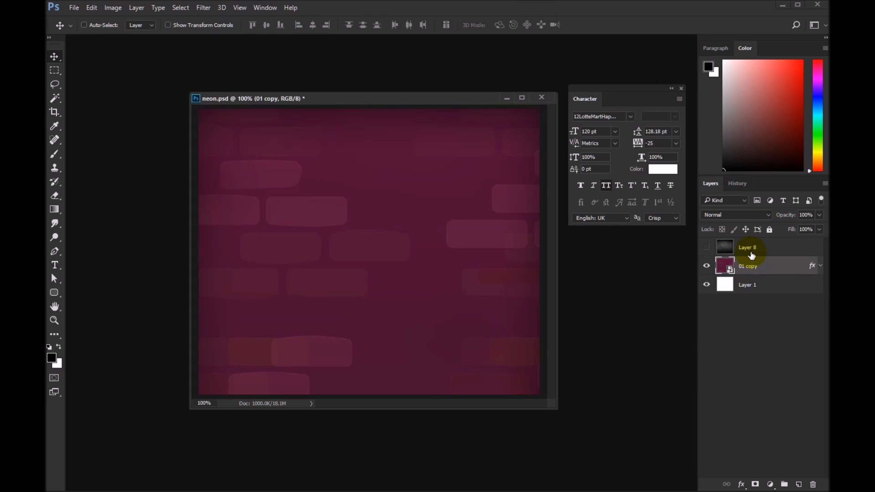
Step: Make the dark wall texture on Layer 8 visible and set its opacity to 45% so it blends with the brick drawing
left_click(724, 249)
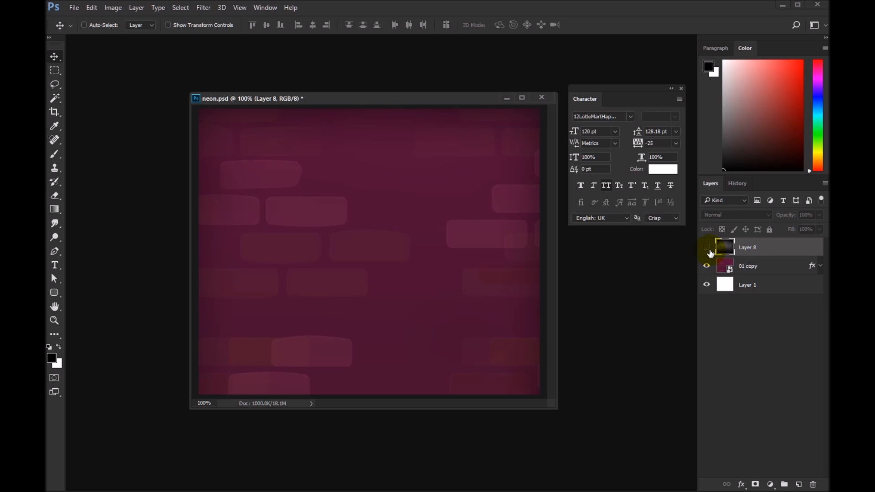
left_click(707, 248)
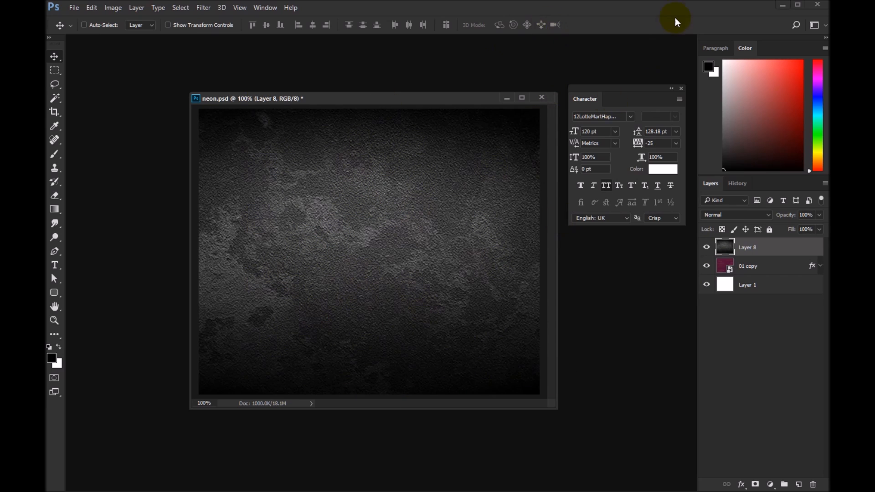
left_click(818, 229)
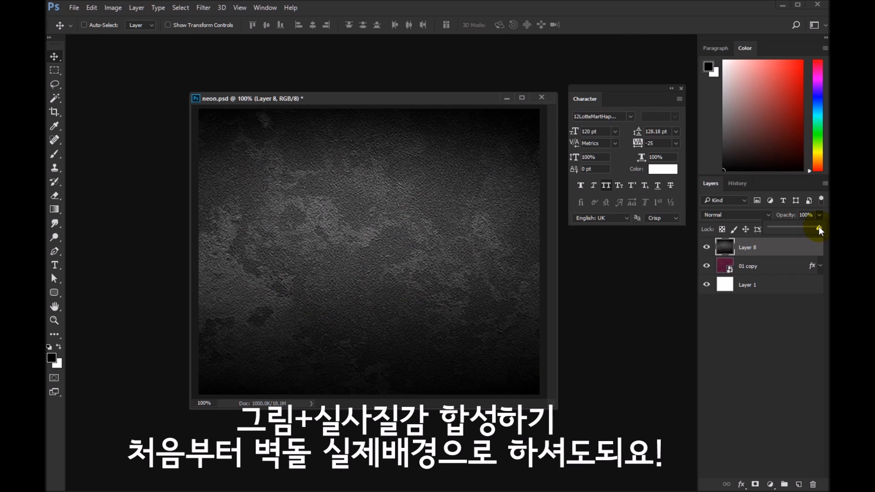
left_click_drag(794, 229, 793, 230)
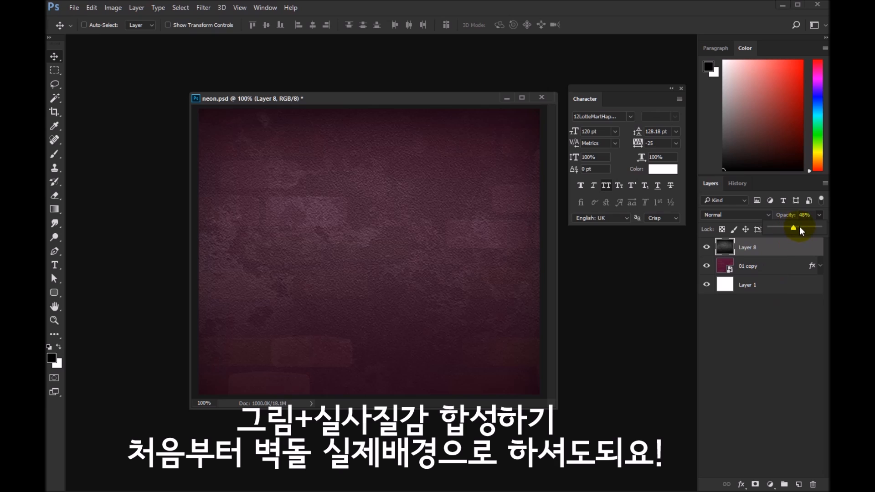
left_click(707, 247)
left_click(707, 247)
left_click(706, 248)
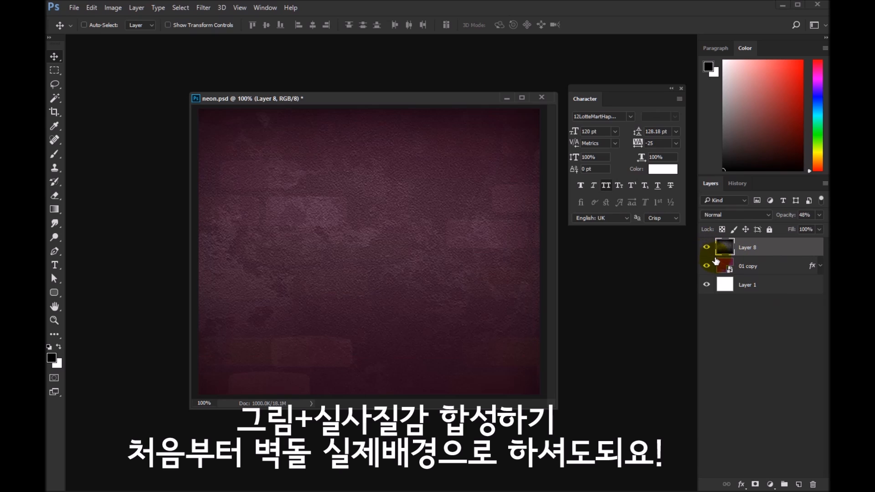
left_click(812, 217)
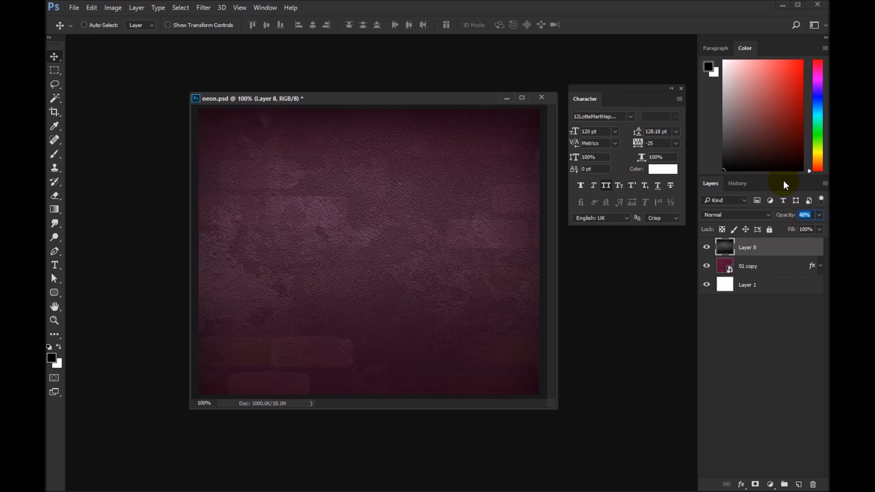
type("45")
key("Return")
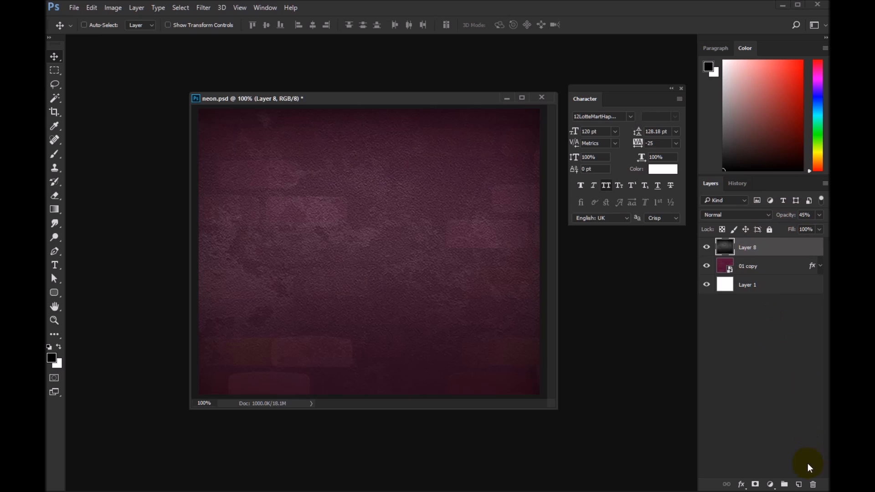
Step: Create a new layer above Layer 8 and darken all four canvas edges with inward linear black-to-transparent gradients
left_click(798, 484)
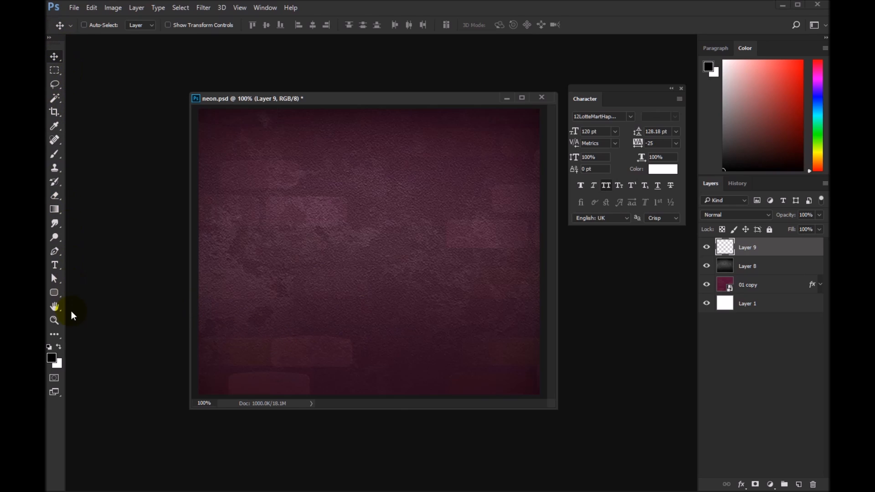
left_click(54, 210)
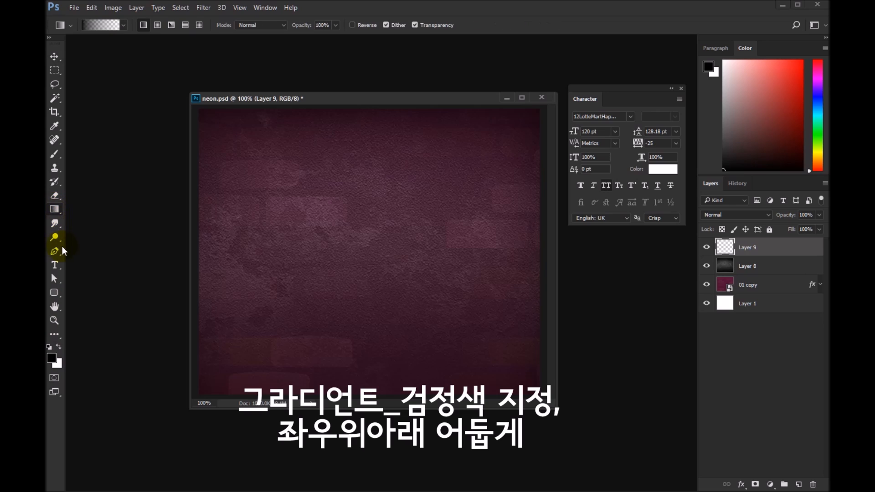
left_click(98, 23)
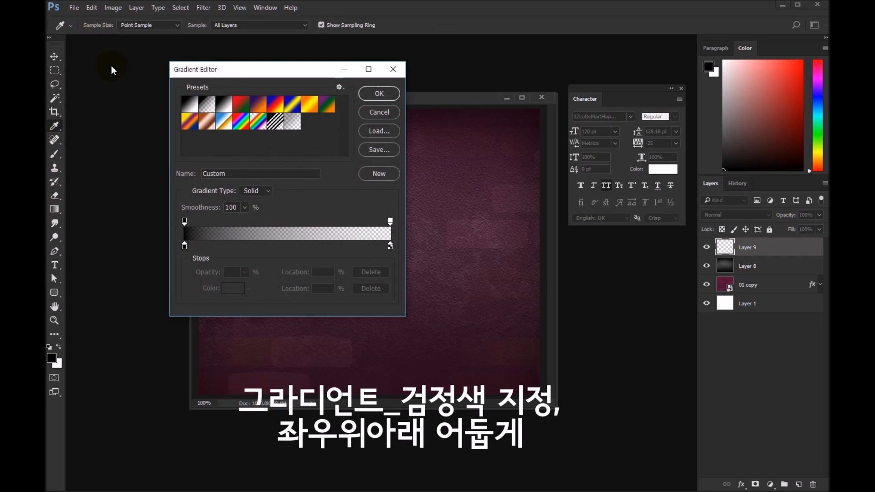
left_click(387, 93)
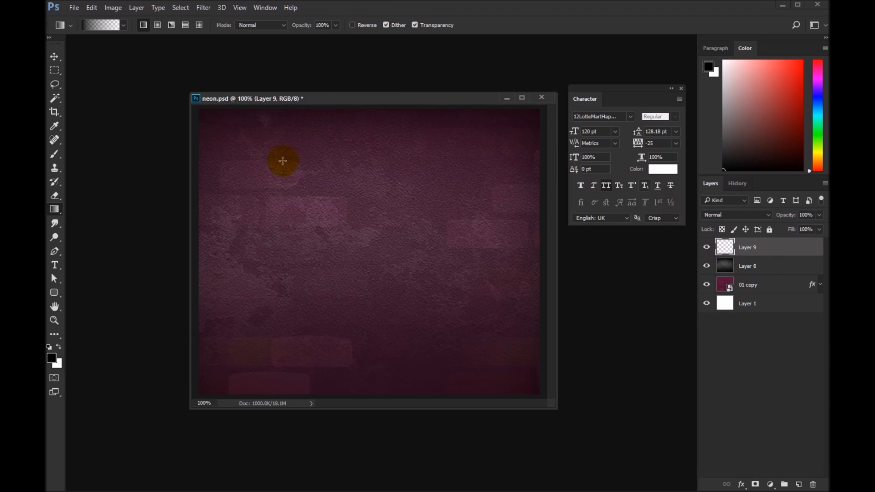
left_click_drag(377, 112, 371, 129)
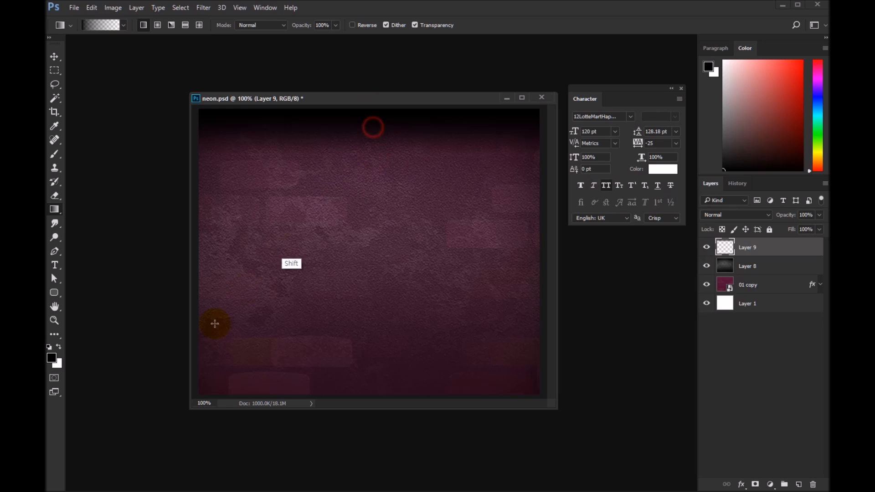
left_click_drag(524, 262, 483, 263)
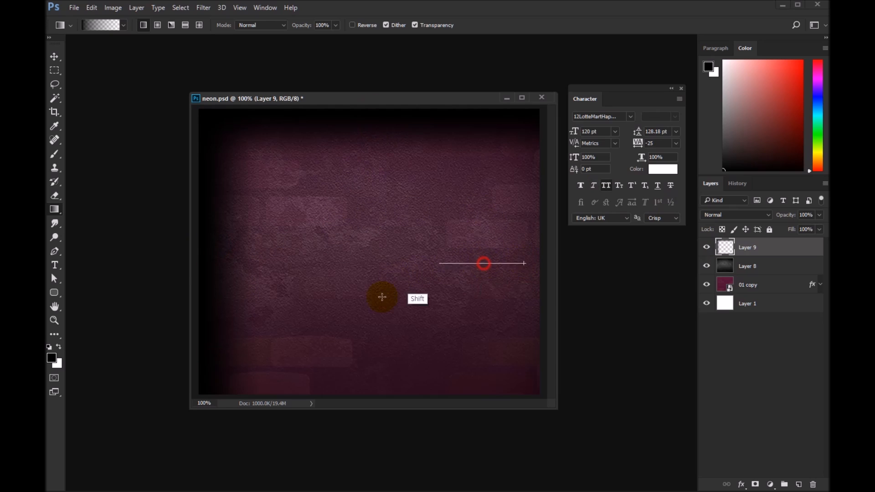
mouse_move(362, 393)
left_mouse_down()
mouse_move(363, 362)
mouse_move(371, 369)
left_mouse_up()
Step: Lower the edge-shading layer's opacity to 53% and deepen the shading with more black gradients from the left, top and bottom edges
left_click(819, 215)
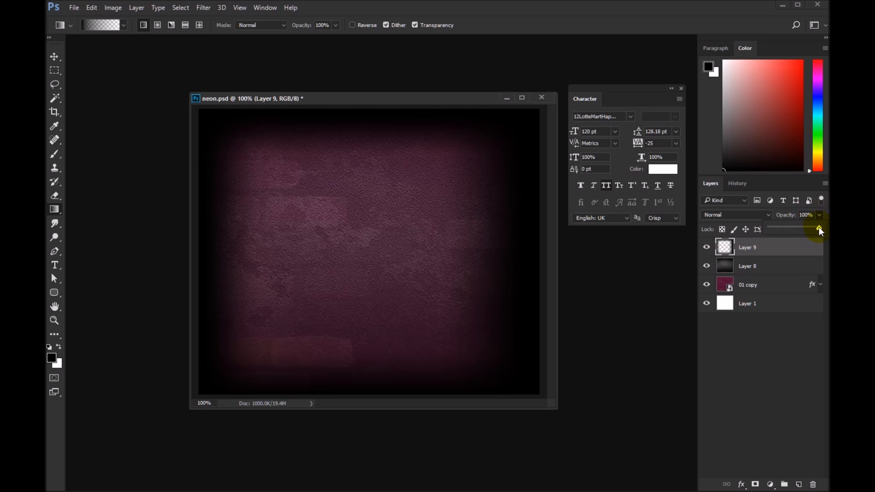
left_click_drag(806, 226, 800, 227)
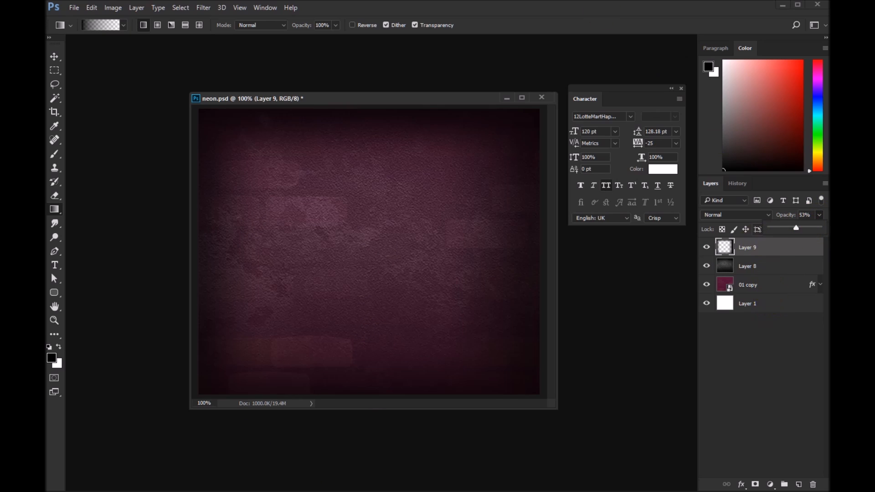
left_click_drag(207, 249, 287, 264)
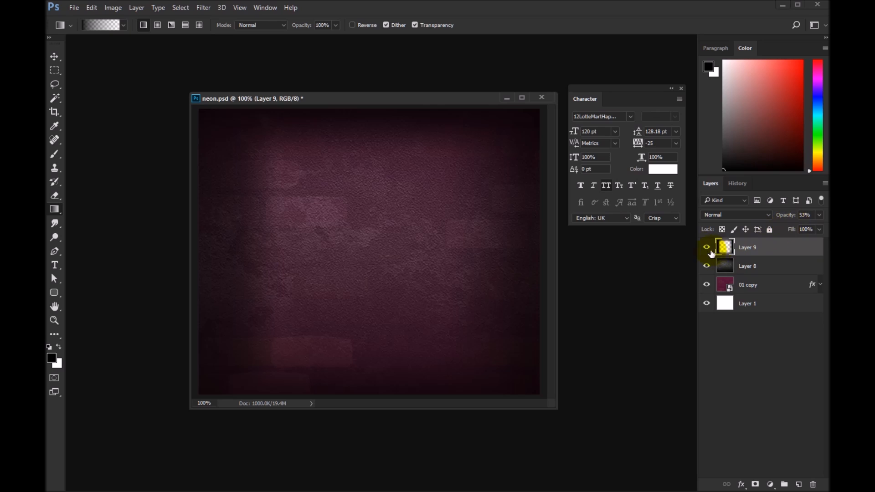
left_click(706, 247)
left_click(706, 247)
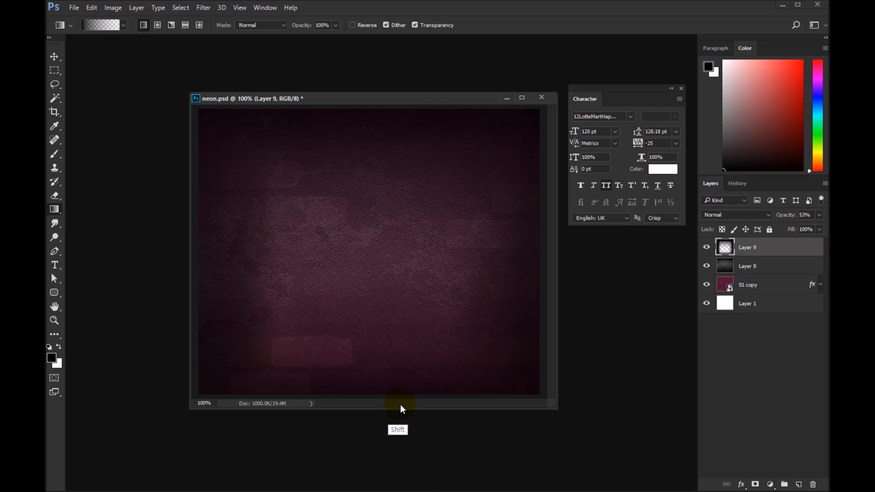
left_click_drag(399, 392, 391, 342)
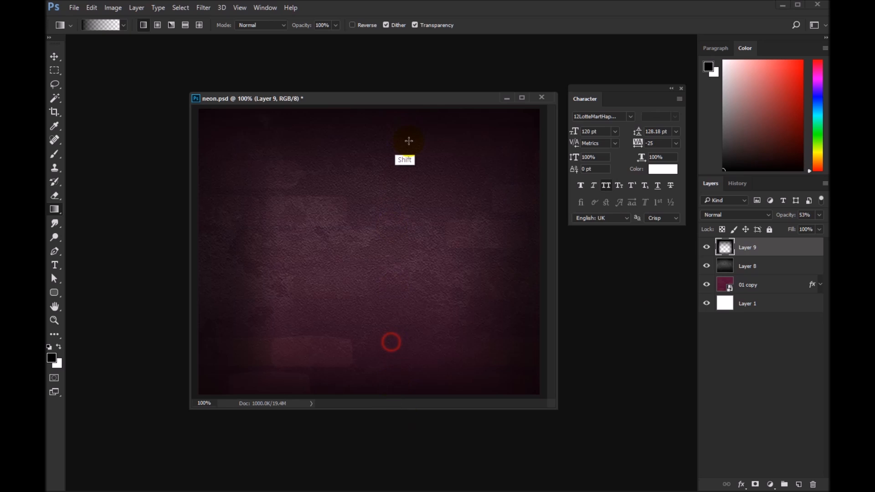
Step: Compare the background with and without the edge-shading and Layer 8 texture layers, leaving both visible
left_click(706, 247)
left_click(706, 247)
left_click(706, 247)
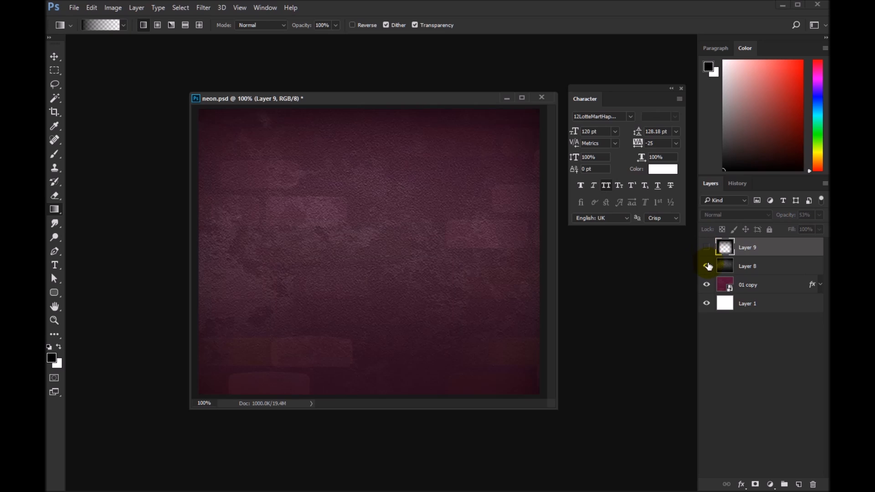
left_click(706, 265)
left_click(710, 271)
left_click(736, 270)
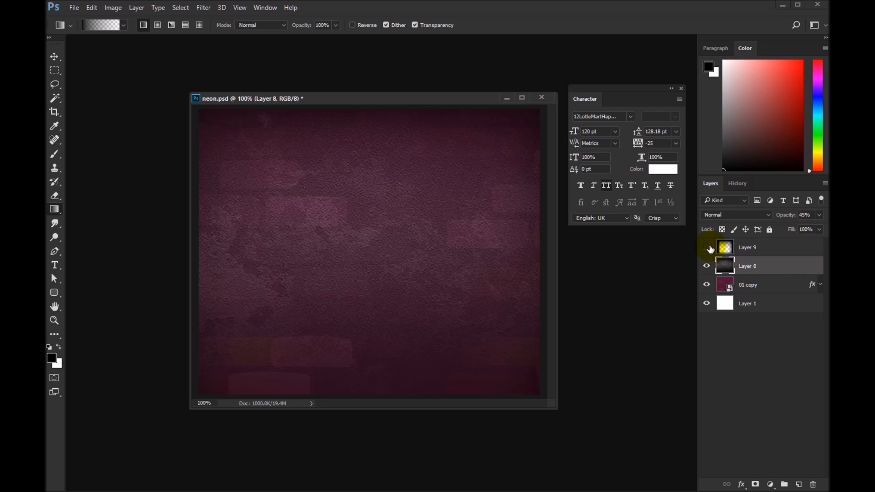
left_click(707, 247)
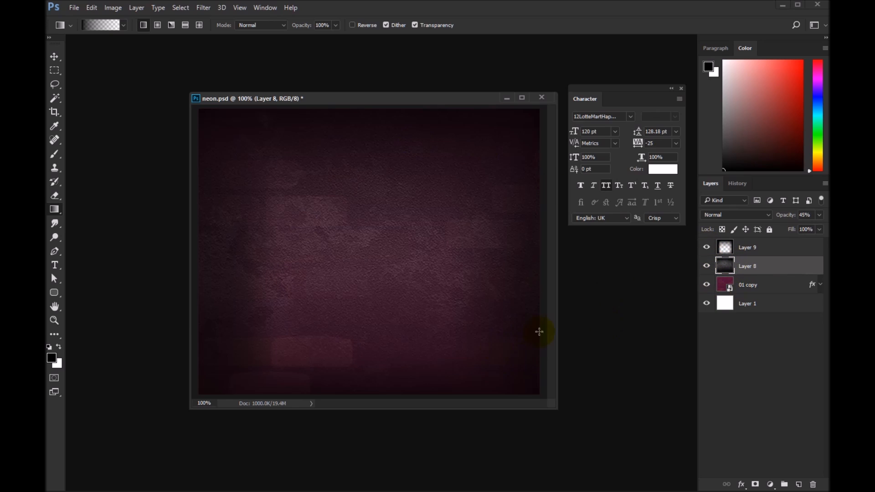
Step: Add white 120 pt text above Layer 9 in the 12LotteMartHappyBold font, reading "LET'S" and "GET IT!" on two centred lines
left_click(756, 248)
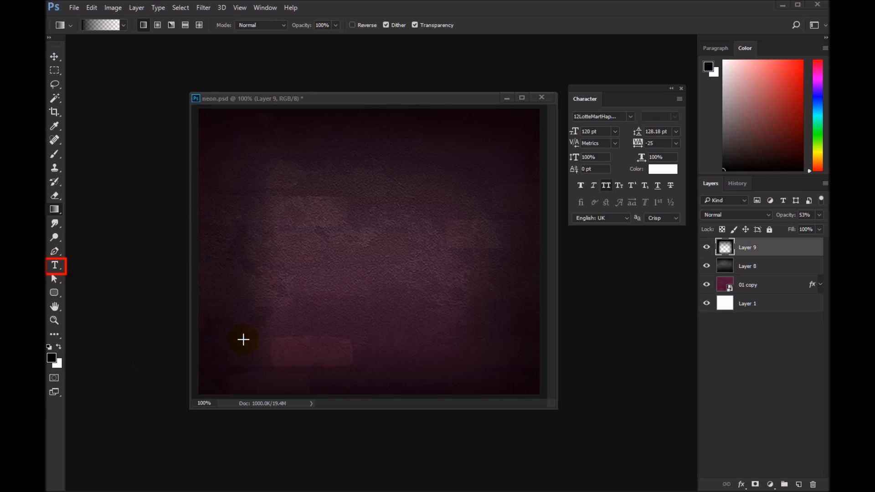
key("t")
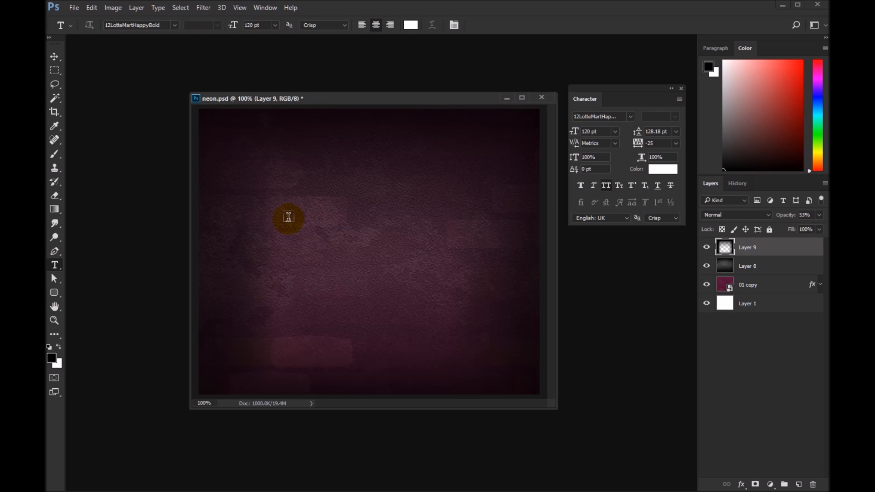
left_click(299, 229)
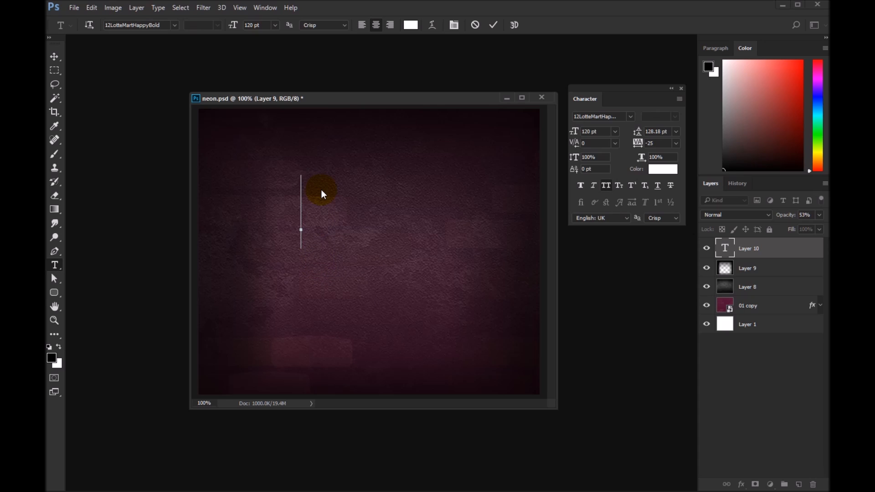
type("LE")
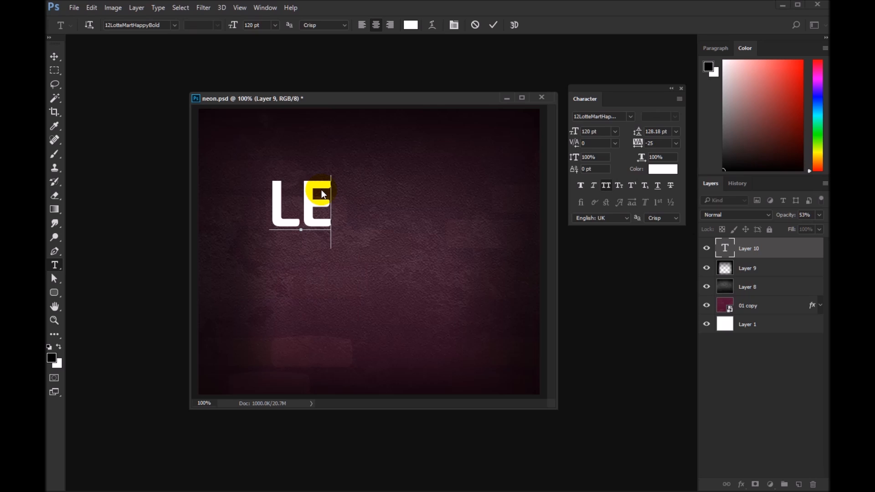
type("T;S")
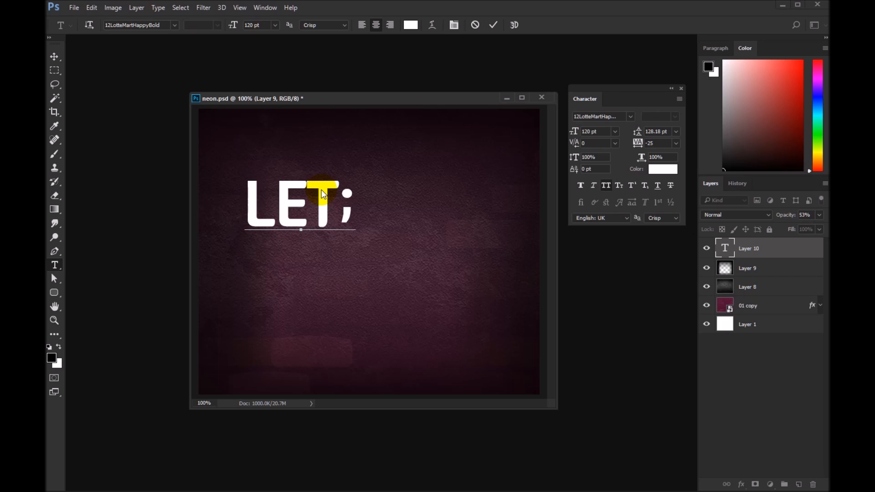
key("BackSpace")
key("BackSpace")
type("'S")
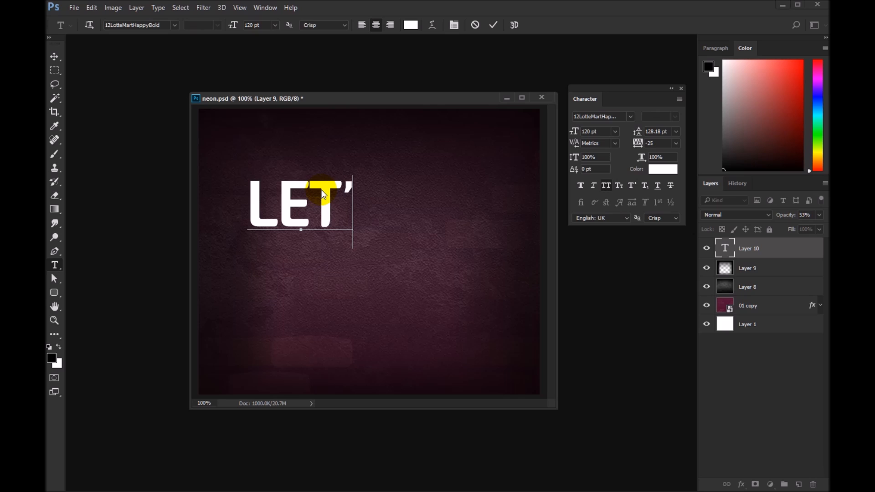
key("Return")
type("GEI")
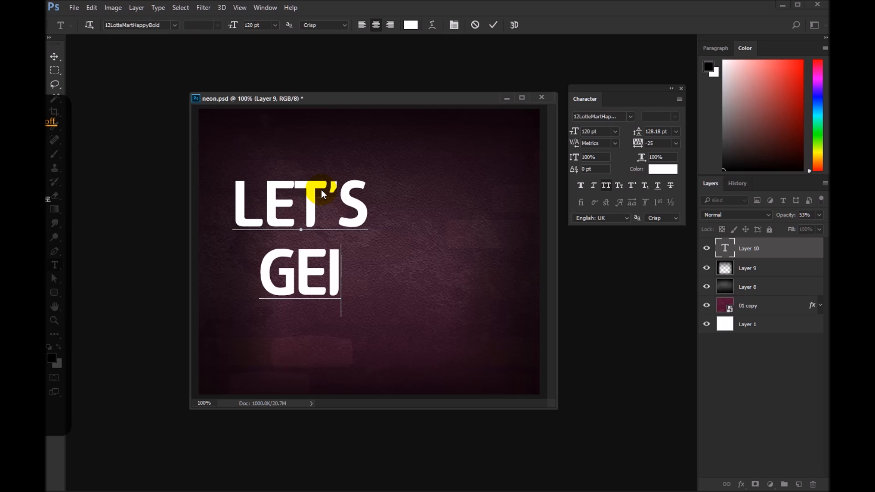
key("BackSpace")
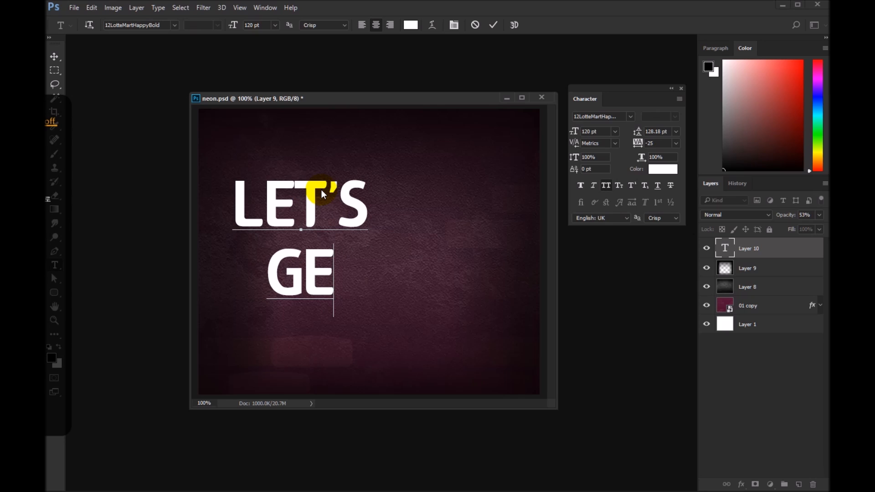
type("T I")
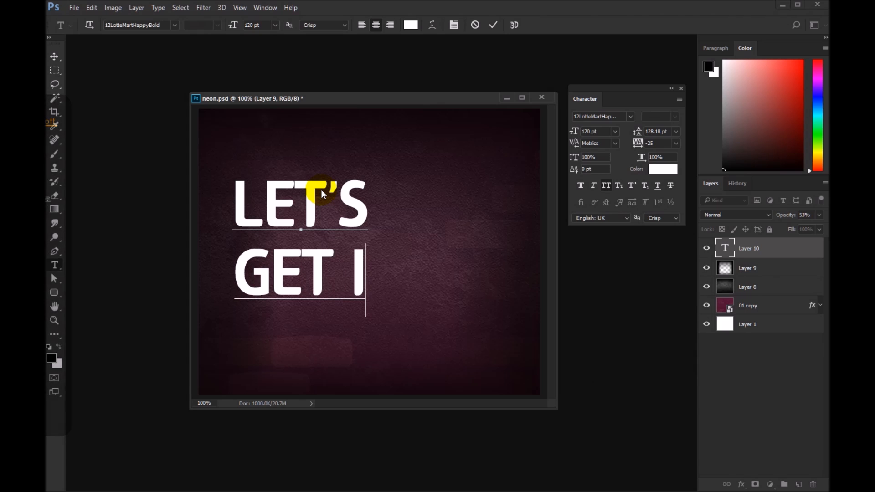
type("T!")
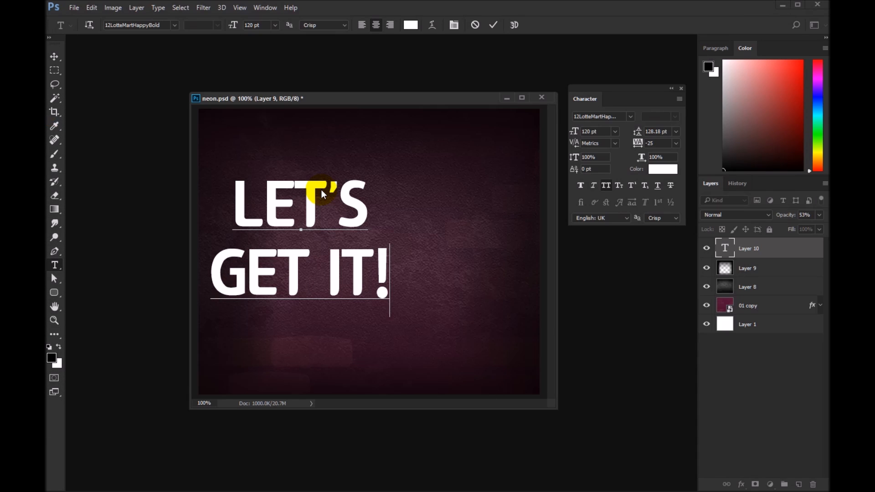
Step: Commit the text and move it to roughly the middle of the canvas
left_click(55, 58)
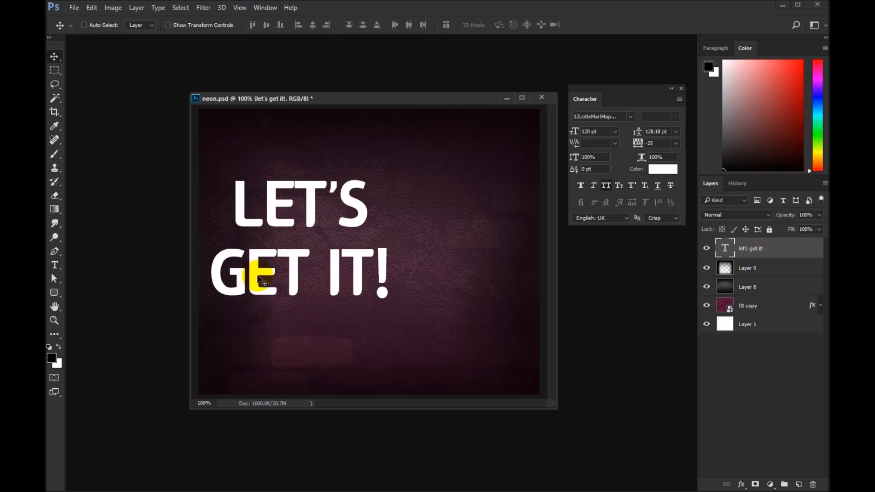
left_click_drag(295, 266, 363, 296)
left_click_drag(405, 334, 402, 274)
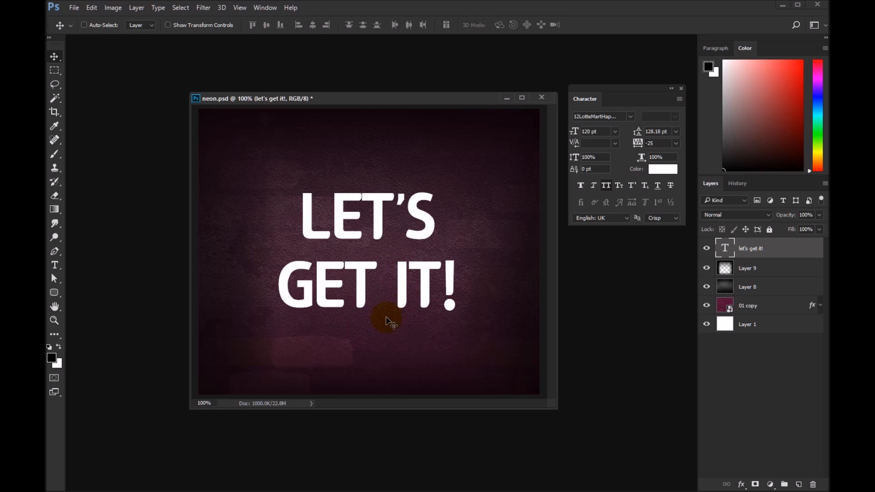
left_click(409, 296)
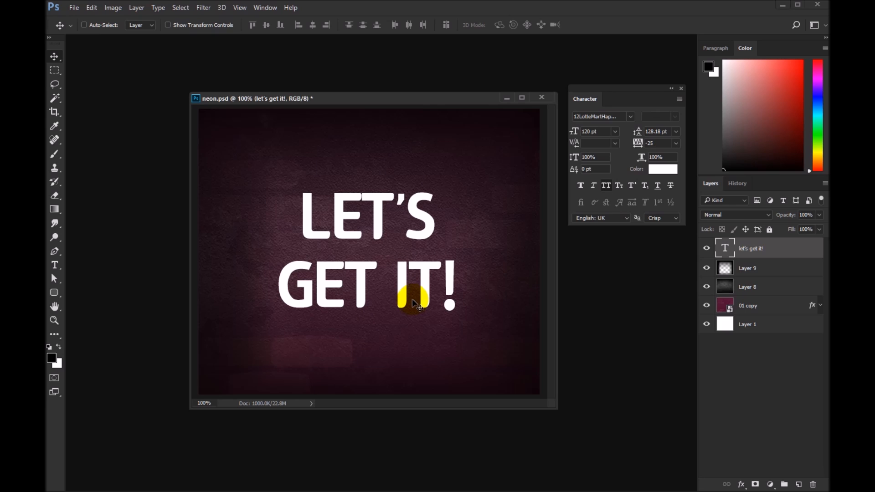
Step: Select the whole canvas and centre the "LET'S GET IT!" text layer horizontally within it
key("ctrl+a")
key("ctrl+2")
left_click_drag(239, 15, 343, 36)
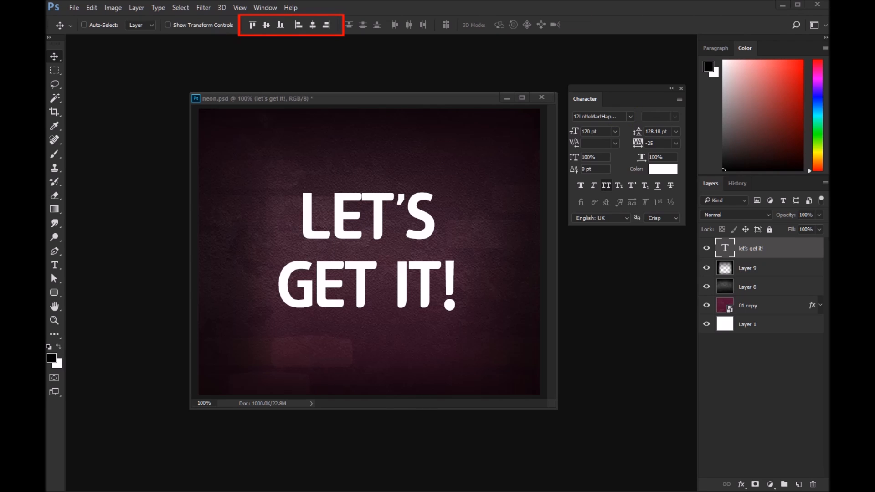
key("Escape")
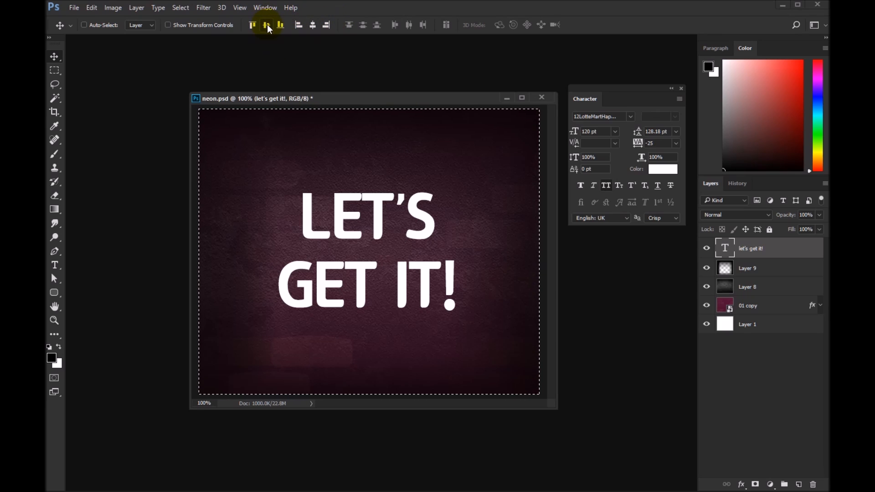
left_click(313, 24)
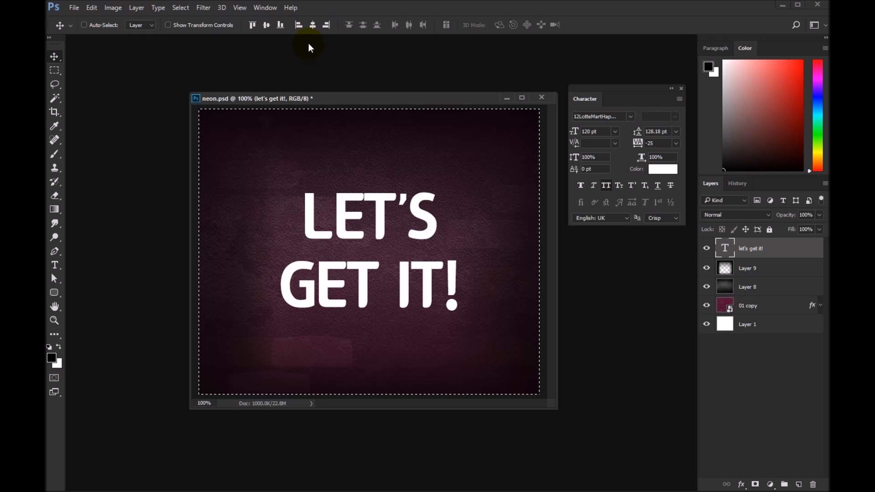
Step: Try aligning the text with the top, bottom, right and left edges of the canvas
left_click(251, 25)
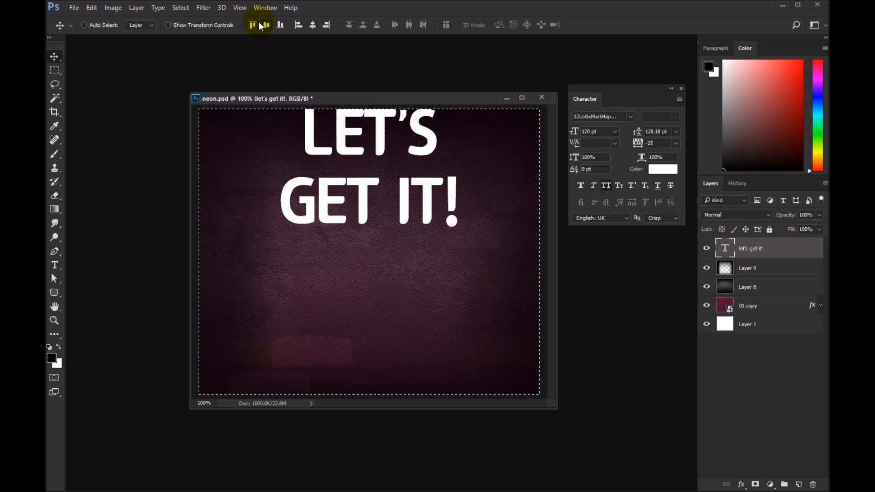
left_click(280, 25)
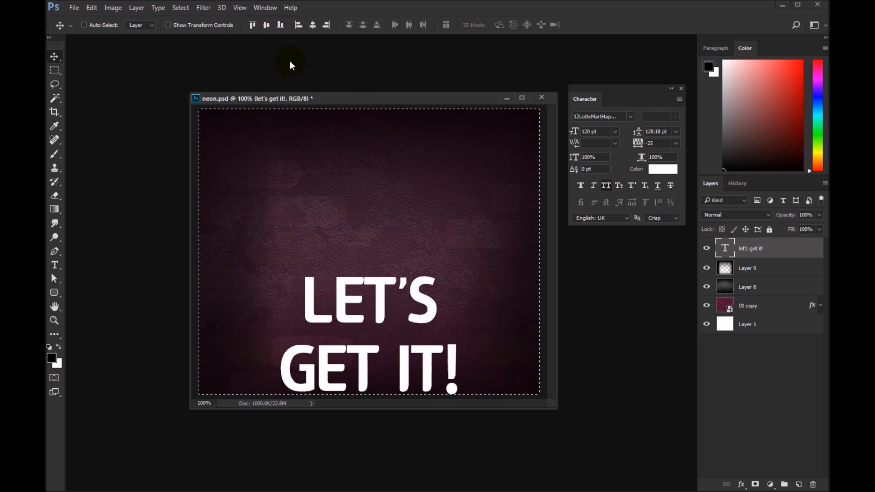
left_click(326, 25)
left_click(297, 24)
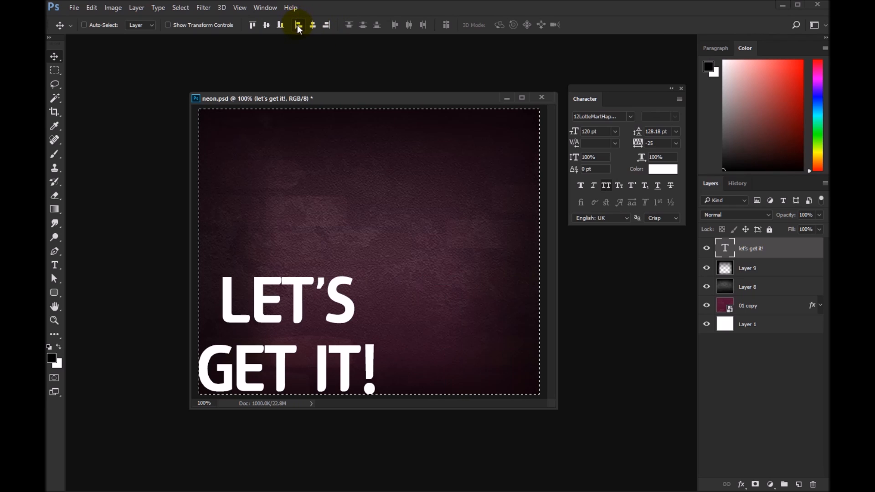
Step: Centre the text vertically and horizontally in the canvas, and clear the selection
left_click(266, 24)
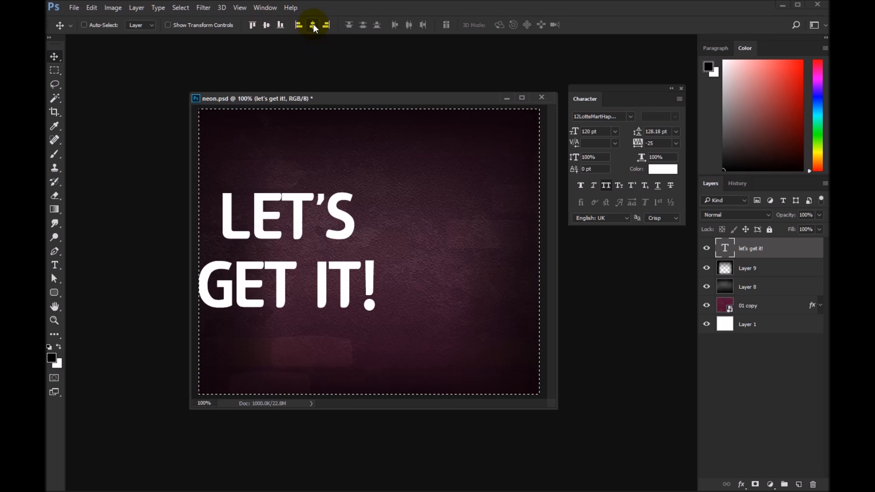
left_click(313, 24)
key("ctrl")
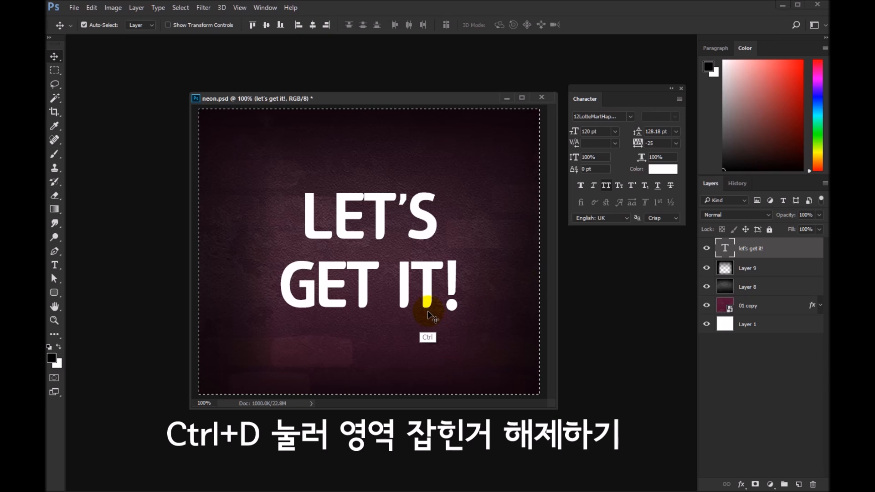
key("ctrl+d")
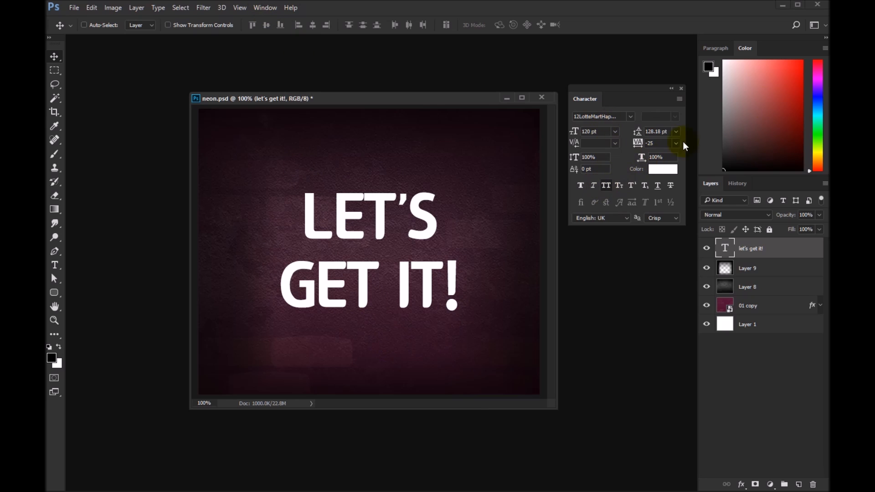
Step: Reposition the Character panel beside the document, close it and show it again
left_click_drag(588, 100, 596, 82)
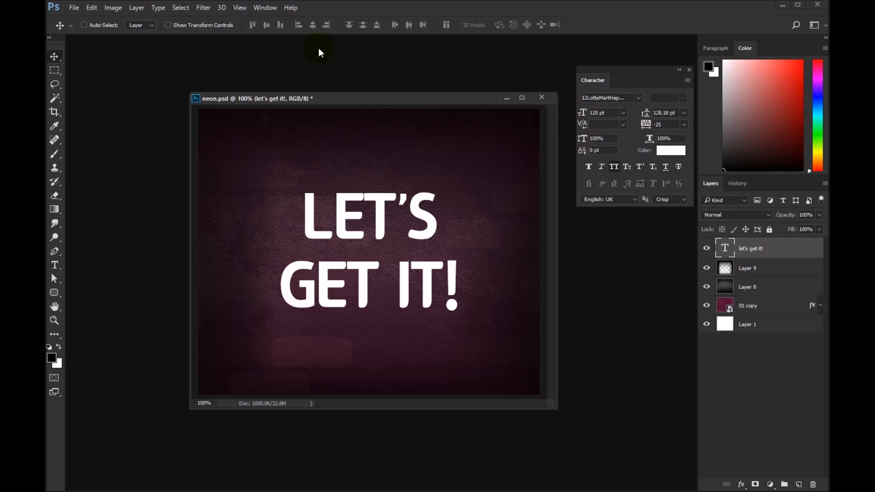
left_click(689, 70)
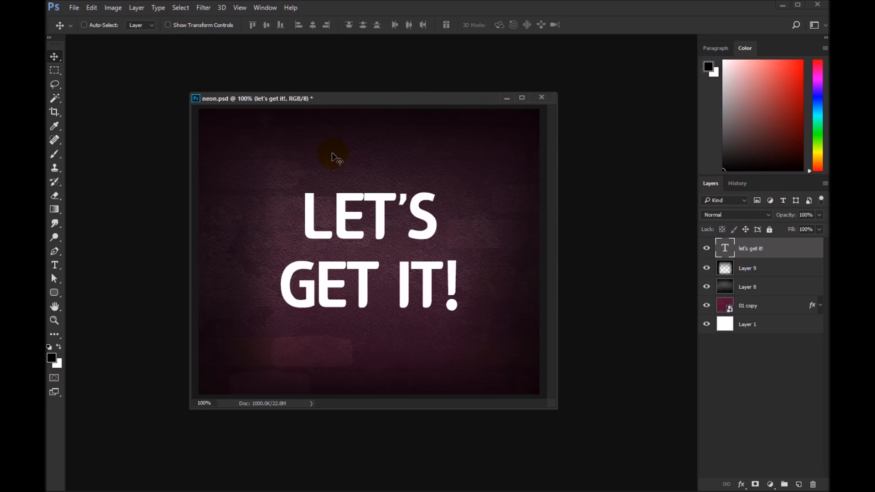
left_click(268, 7)
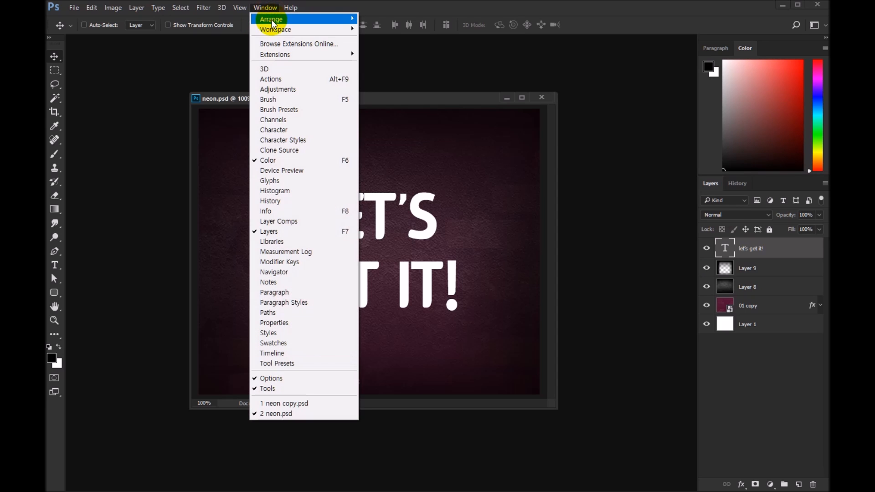
left_click(282, 131)
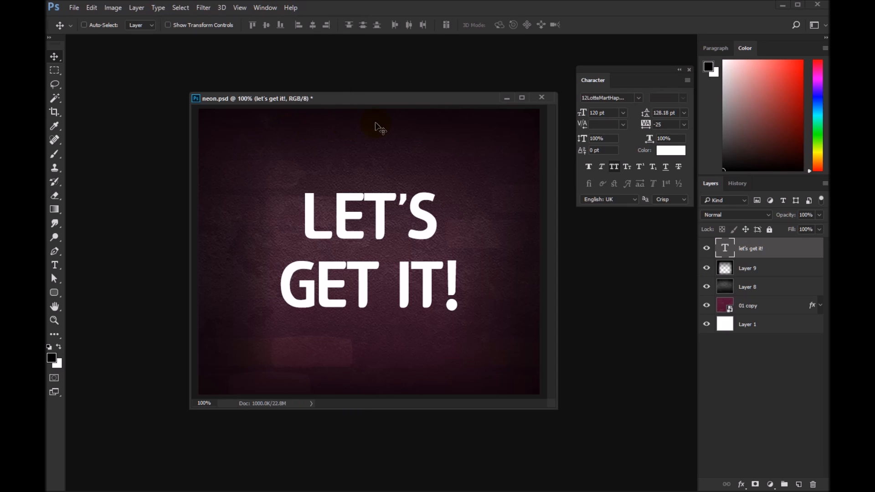
mouse_move(644, 67)
left_mouse_down()
mouse_move(646, 45)
mouse_move(643, 63)
left_mouse_up()
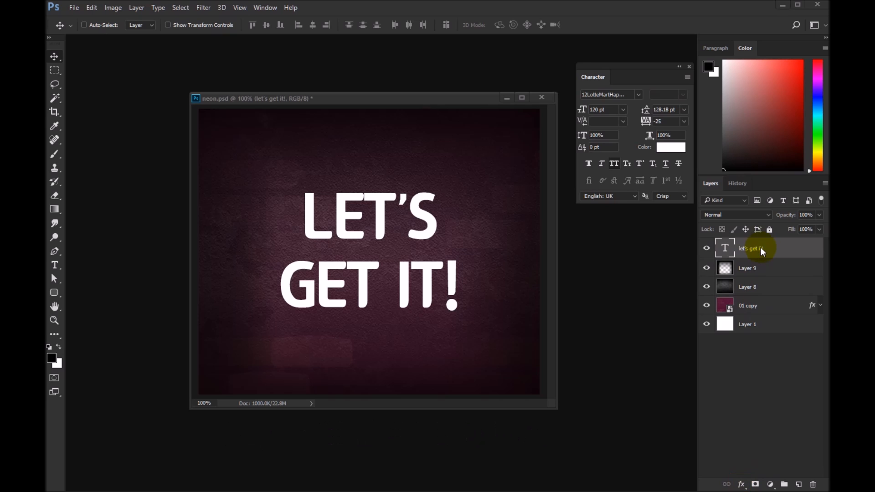
Step: Add a pink Inner Shadow with 70% opacity and 10 px size to the text layer, keeping the text visible beside the settings
left_click(754, 248)
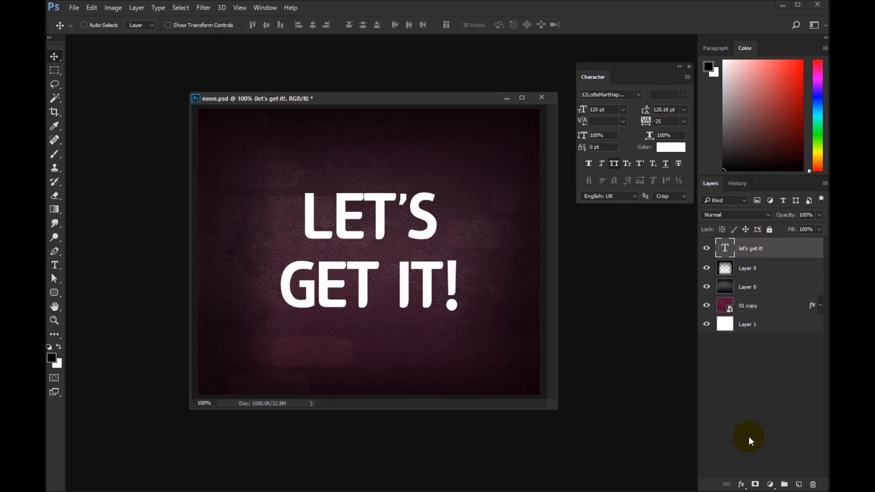
left_click(744, 487)
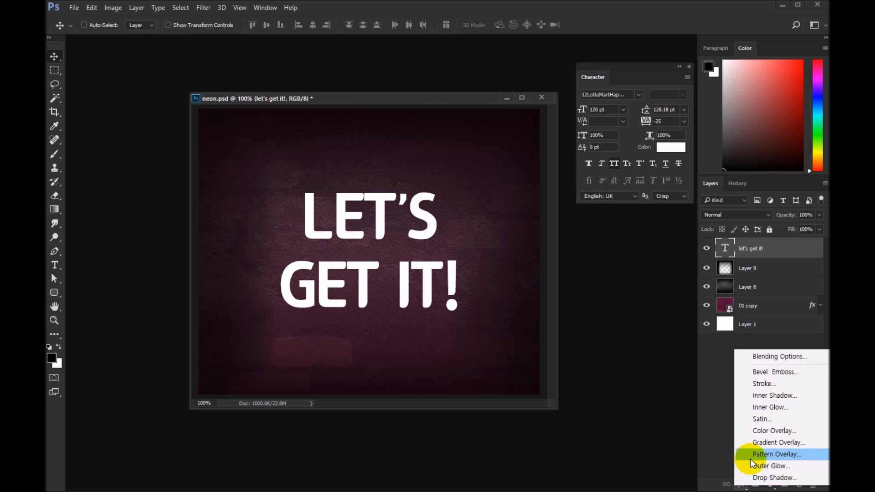
left_click(779, 395)
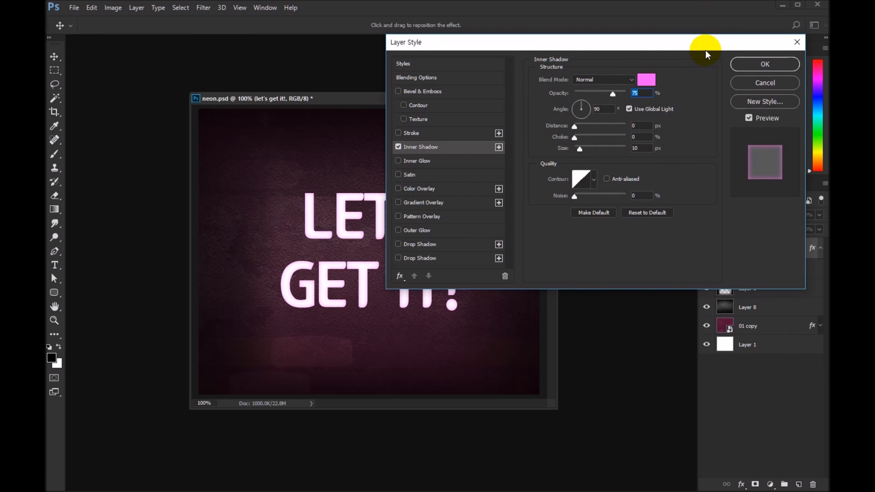
left_click_drag(692, 42, 700, 172)
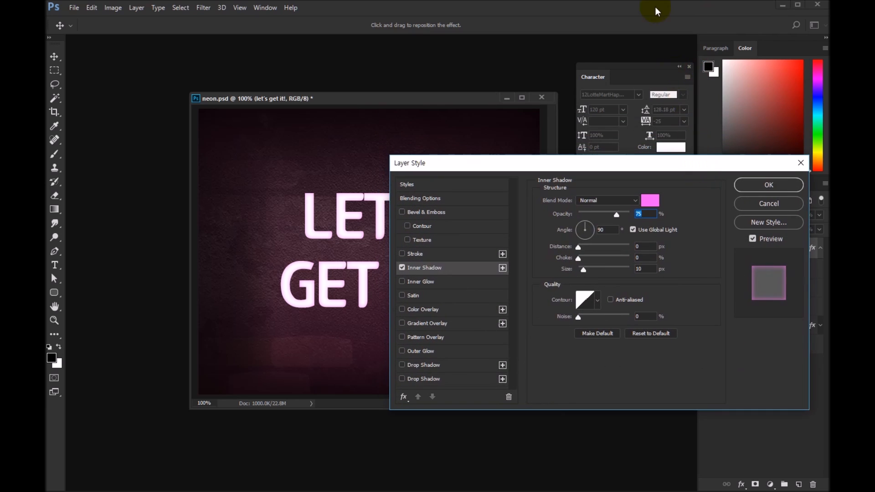
left_click_drag(452, 102, 349, 83)
left_click_drag(594, 164, 586, 146)
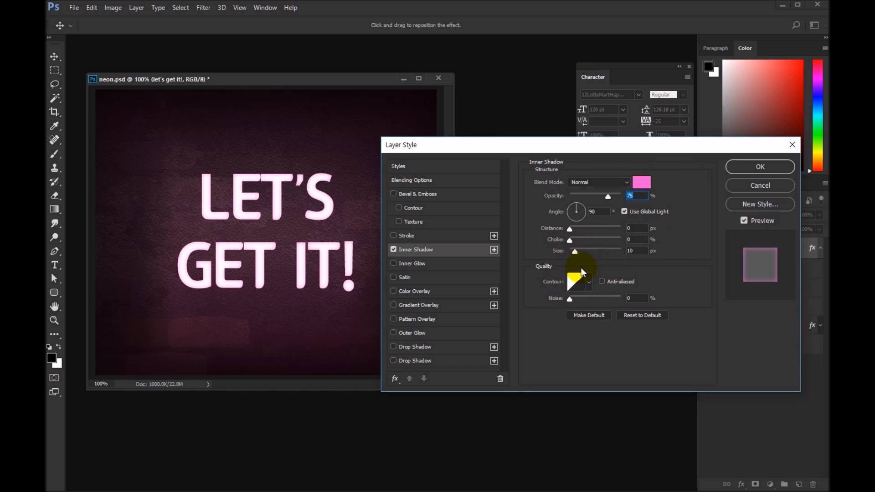
left_click_drag(576, 255, 592, 269)
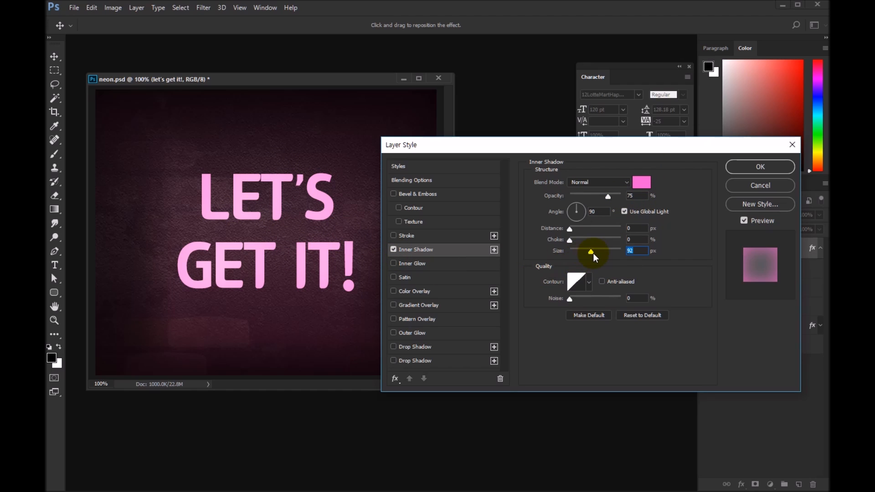
left_click_drag(591, 253, 576, 254)
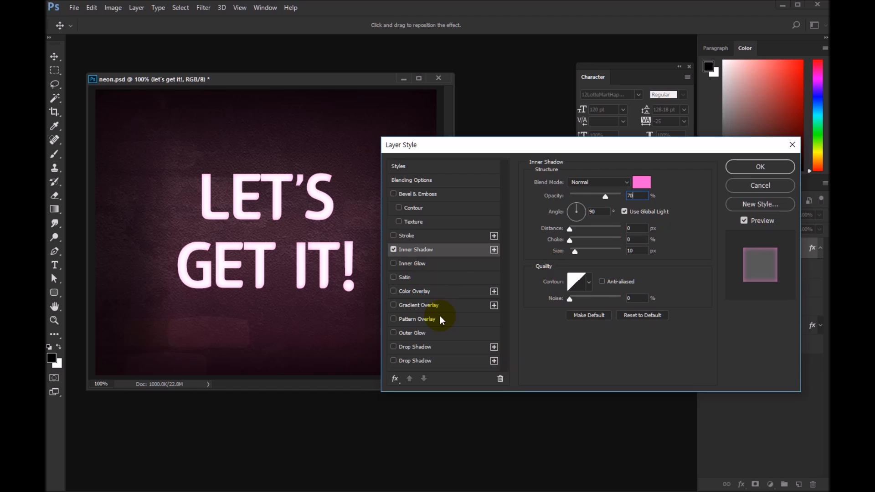
Step: Add an Outer Glow to the text and give it a pink glow colour
left_click(393, 333)
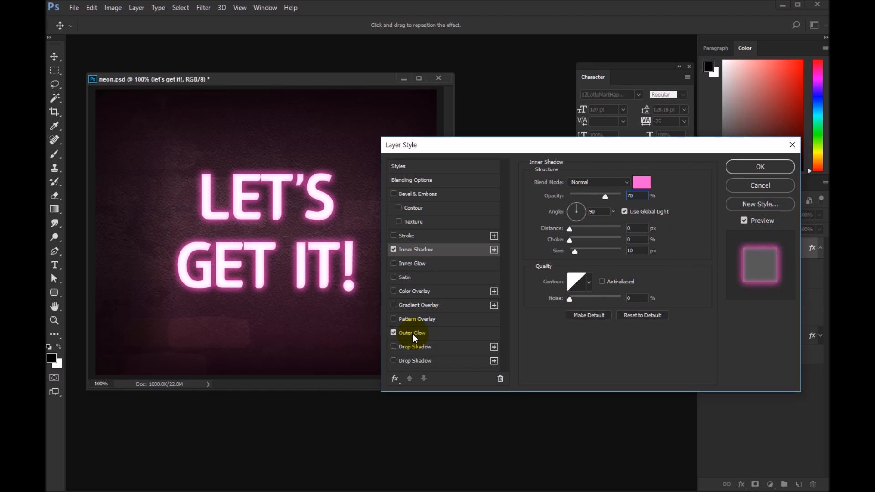
left_click(414, 337)
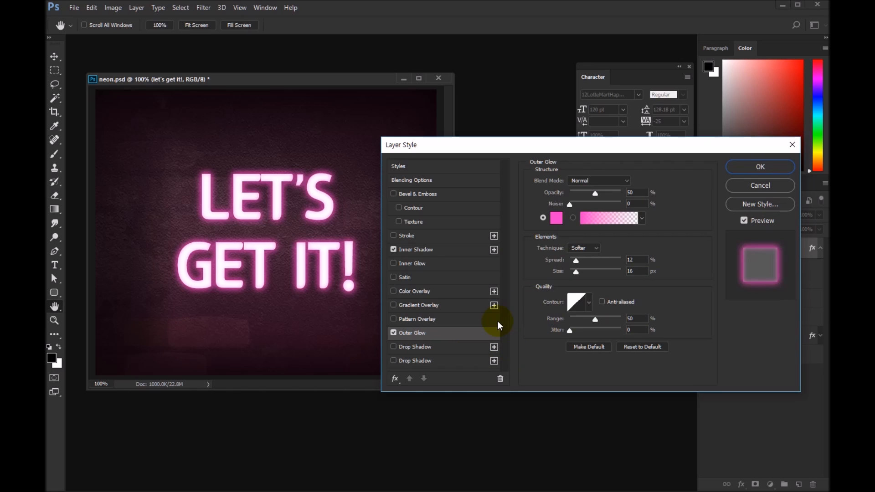
mouse_move(343, 491)
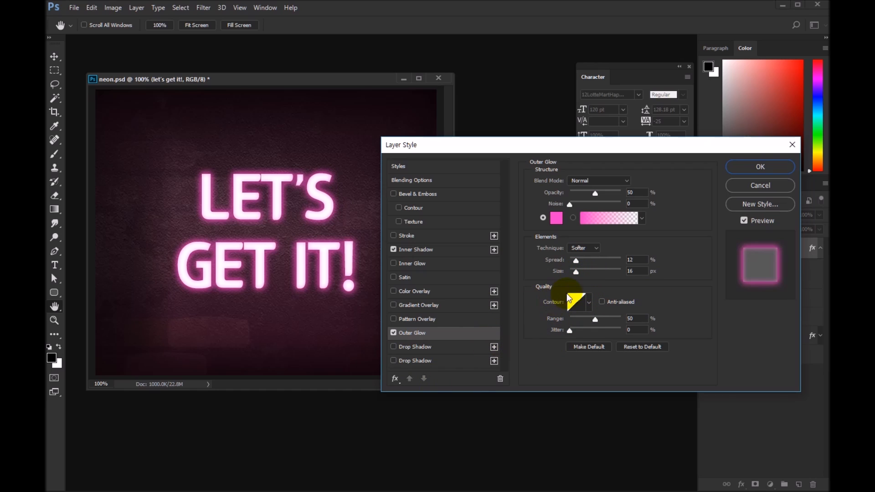
left_click(556, 219)
left_click(585, 154)
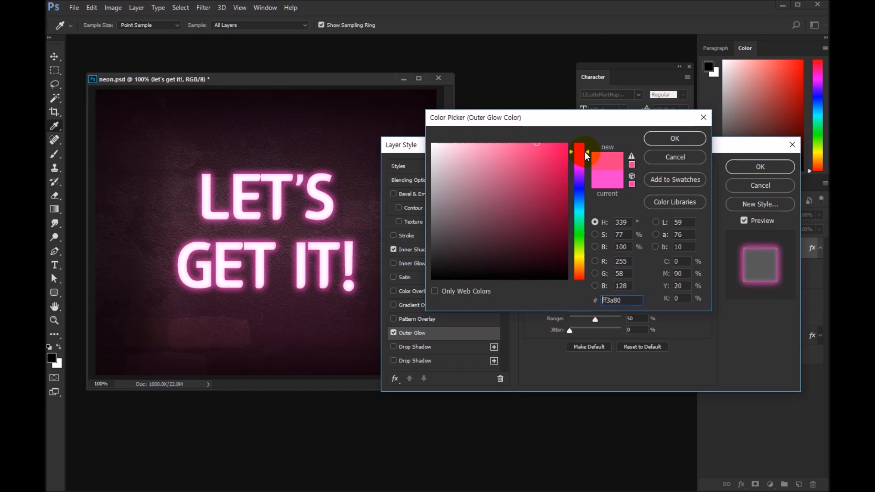
mouse_move(584, 152)
left_mouse_down()
mouse_move(588, 178)
mouse_move(588, 161)
left_mouse_up()
key("Return")
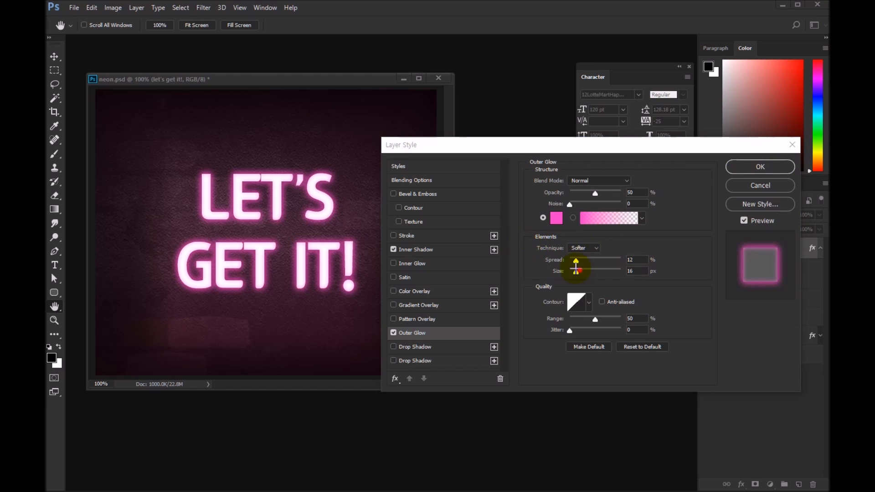
Step: Try an Outer Glow size of 250 px and return it to 16 px
left_click_drag(525, 242, 668, 287)
mouse_move(527, 166)
left_mouse_down()
mouse_move(641, 207)
mouse_move(663, 199)
left_mouse_up()
left_click_drag(575, 272, 622, 276)
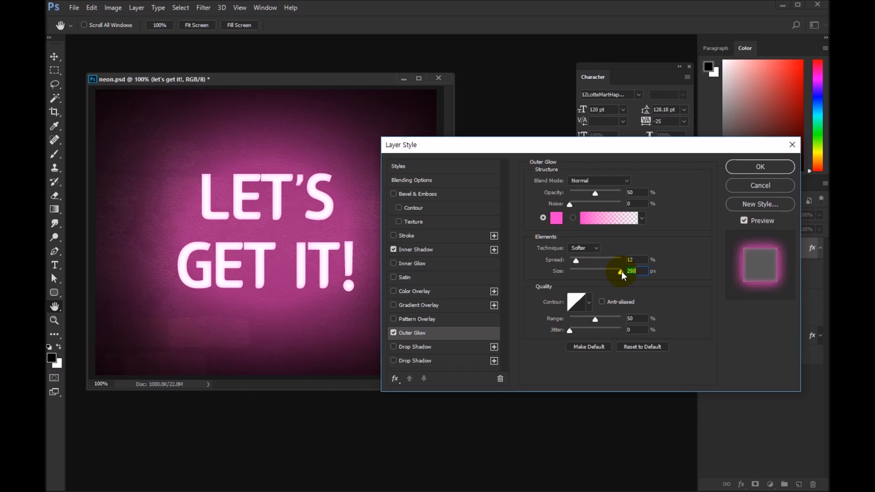
left_click_drag(622, 275, 579, 275)
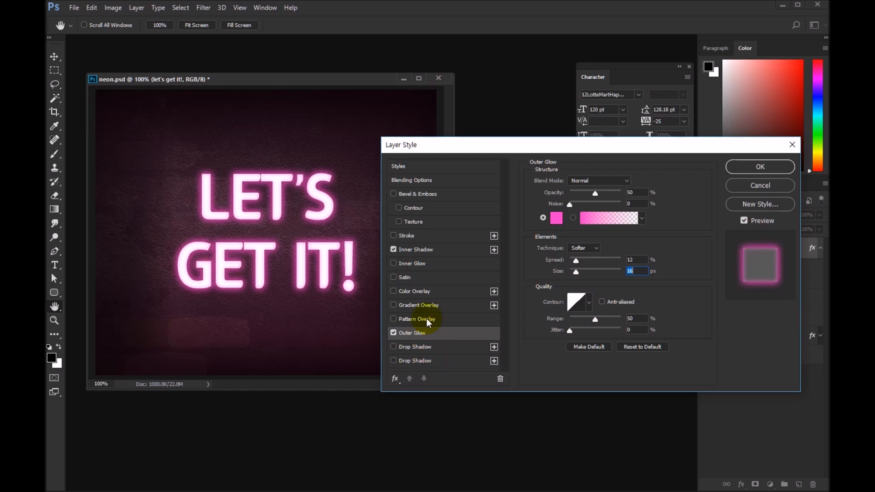
Step: Add a Drop Shadow to the text and compare the glow with and without it, leaving it enabled
left_click(430, 348)
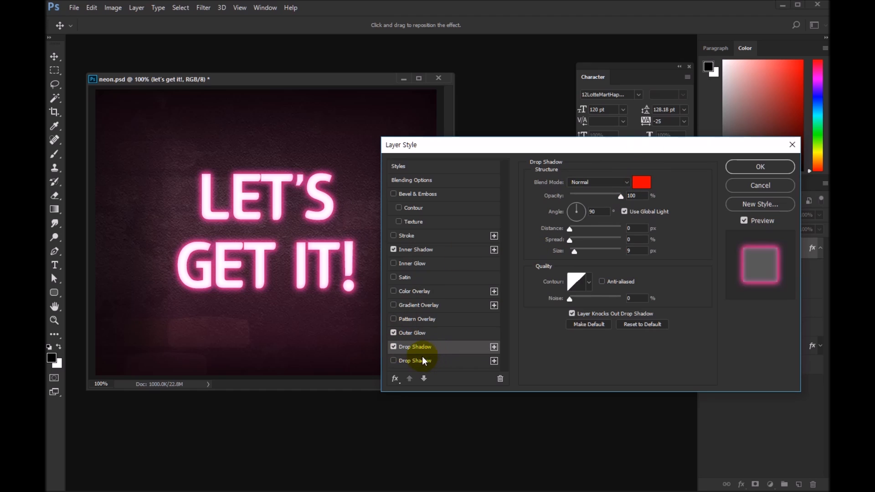
left_click(393, 346)
left_click(394, 346)
left_click(394, 346)
left_click(394, 347)
left_click(393, 347)
left_click(393, 347)
left_click(393, 347)
left_click(394, 348)
left_click(393, 346)
left_click(393, 348)
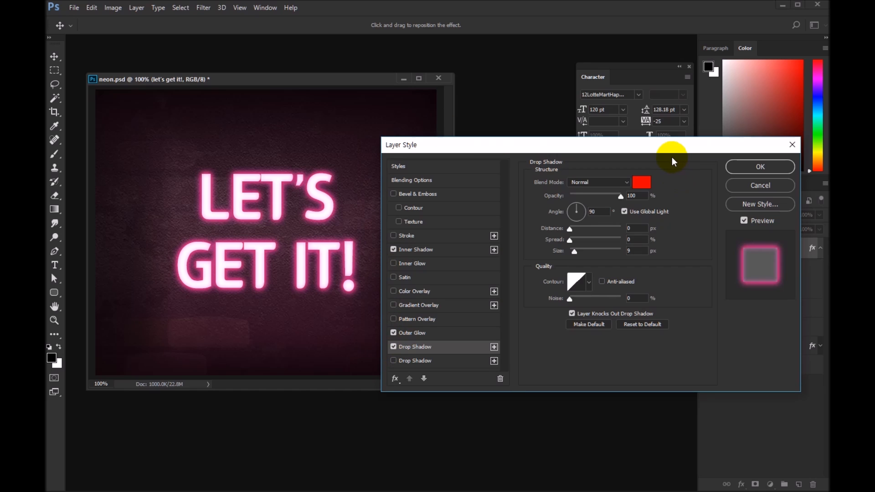
Step: Set the drop shadow's colour to pure red, ff0000
left_click(641, 186)
left_click_drag(584, 267, 580, 137)
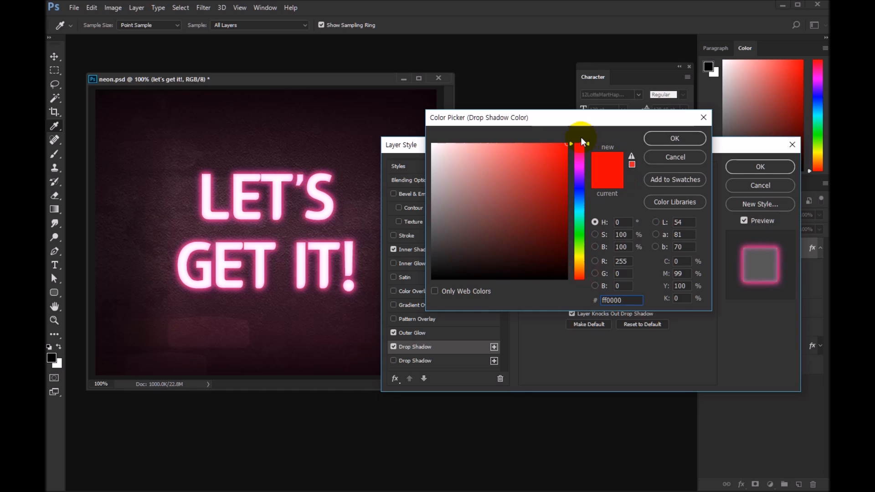
left_click(670, 137)
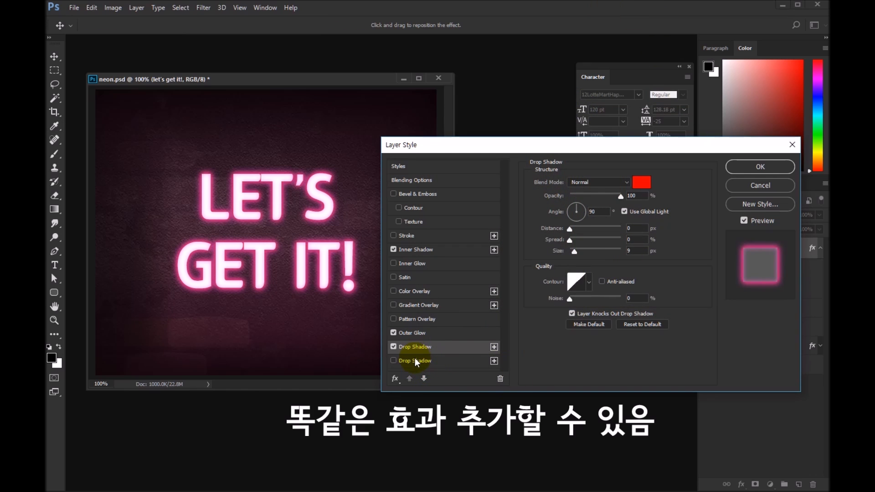
Step: Add three more copies of the red Drop Shadow effect to the text's layer style
left_click(494, 347)
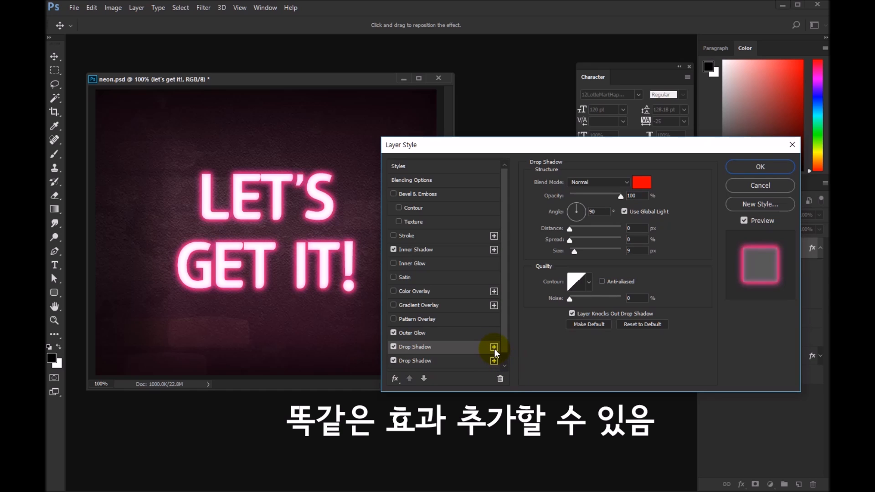
left_click(494, 349)
left_click(495, 349)
left_click_drag(504, 329, 501, 367)
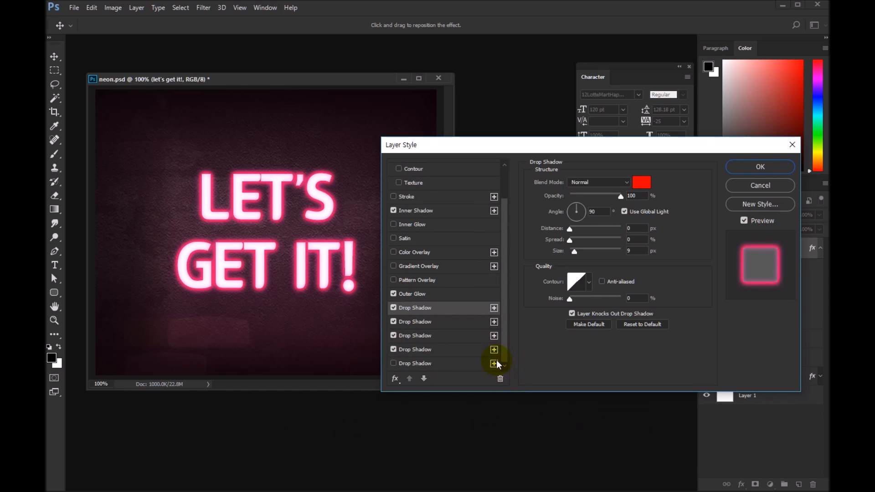
Step: Disable the added Drop Shadow copies in the text's layer style, keeping only the topmost one enabled
left_click(393, 336)
left_click(394, 322)
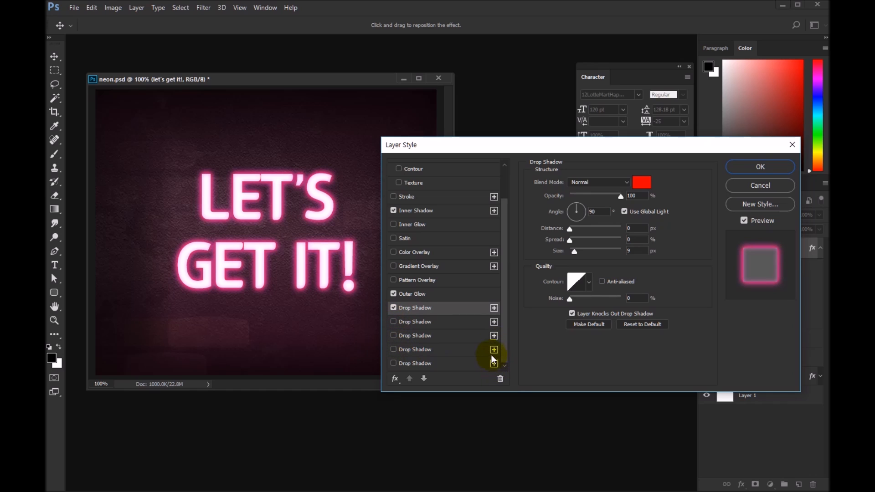
Step: Enable a second Drop Shadow on the text, colour it black, set its distance to 11 px and apply the style
left_click(393, 322)
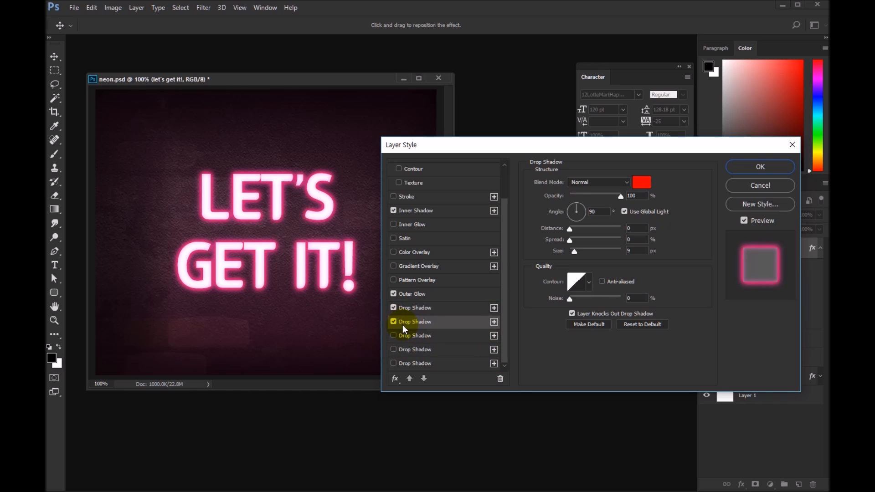
left_click(641, 182)
left_click_drag(453, 261, 388, 321)
left_click(675, 139)
left_click_drag(570, 228, 578, 229)
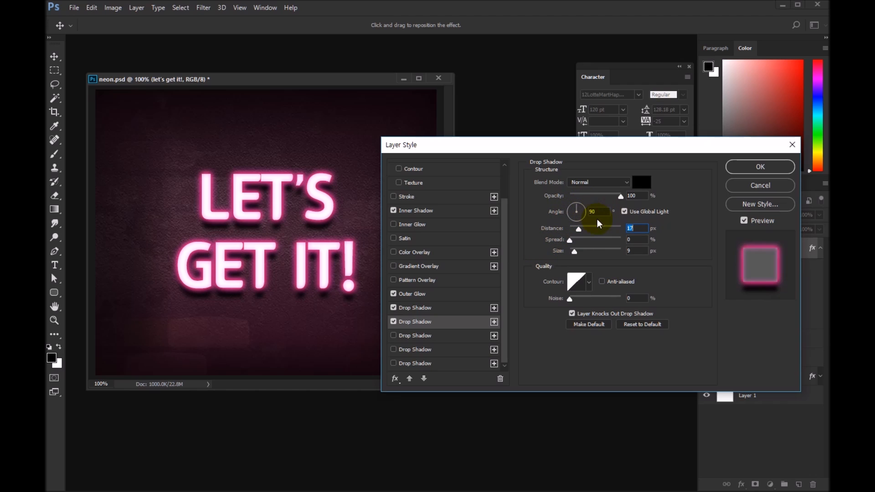
mouse_move(578, 228)
left_mouse_down()
mouse_move(605, 229)
mouse_move(579, 230)
mouse_move(586, 233)
left_mouse_up()
left_click_drag(578, 232, 576, 231)
left_click(584, 284)
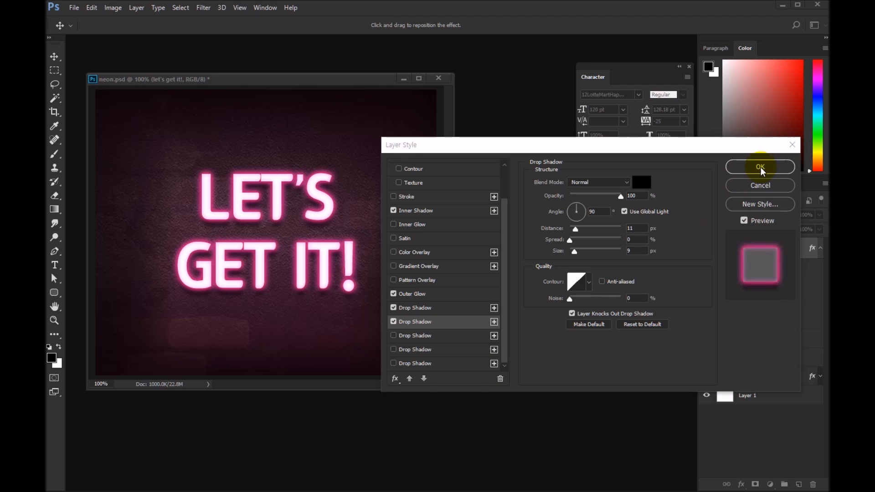
left_click(760, 167)
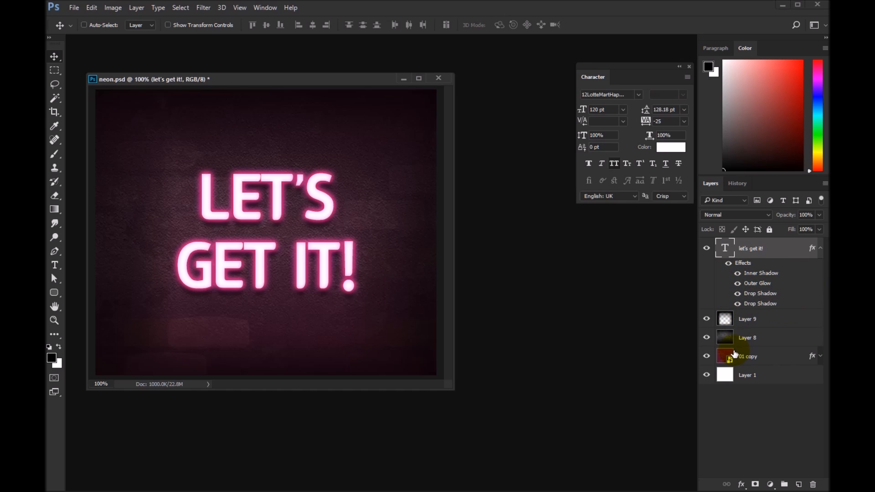
Step: Hide the black Drop Shadow effect on the text layer and delete it
left_click(737, 304)
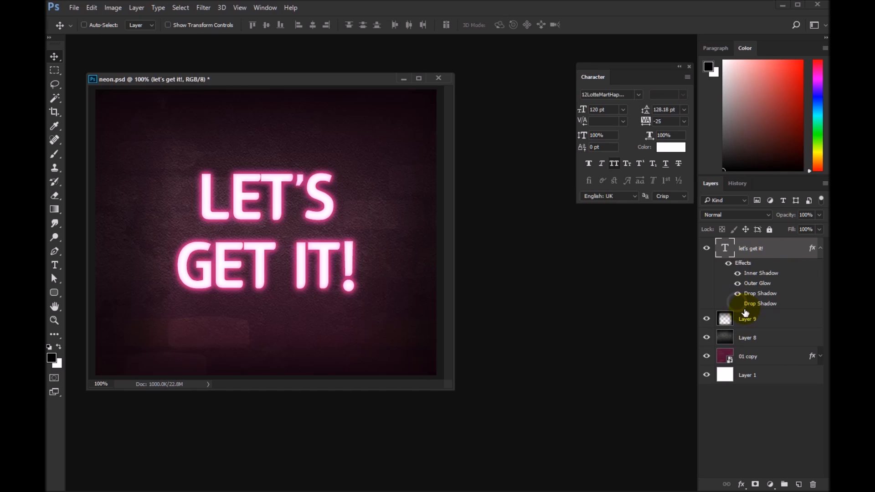
left_click(820, 248)
left_click(820, 252)
left_click_drag(772, 306, 812, 485)
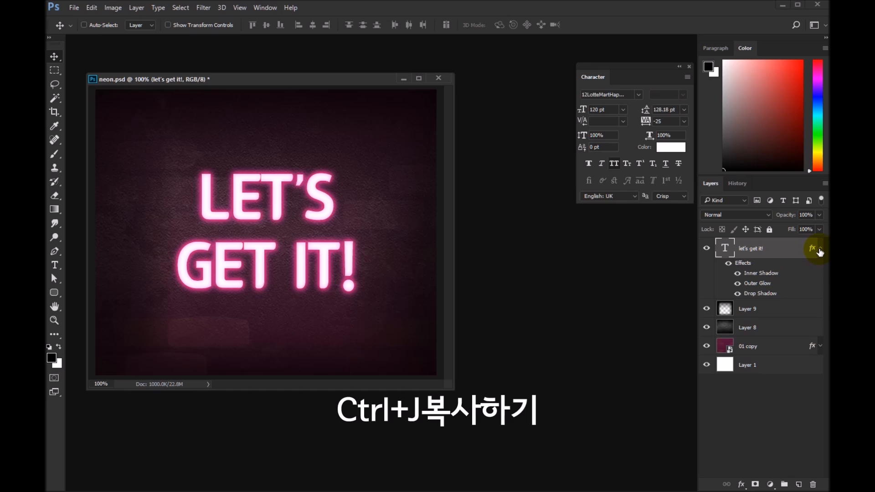
Step: Duplicate the text layer and hide the Inner Shadow and Outer Glow effects on the original layer beneath
left_click(820, 250)
key("ctrl+j")
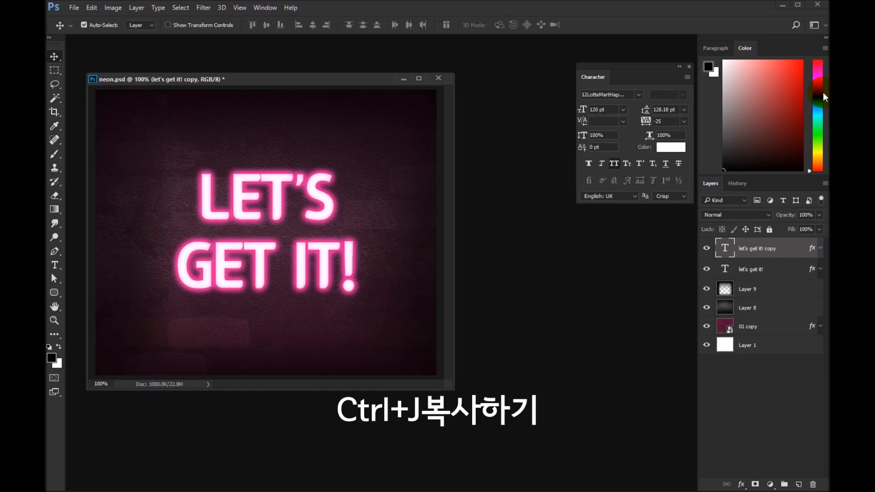
left_click(806, 269)
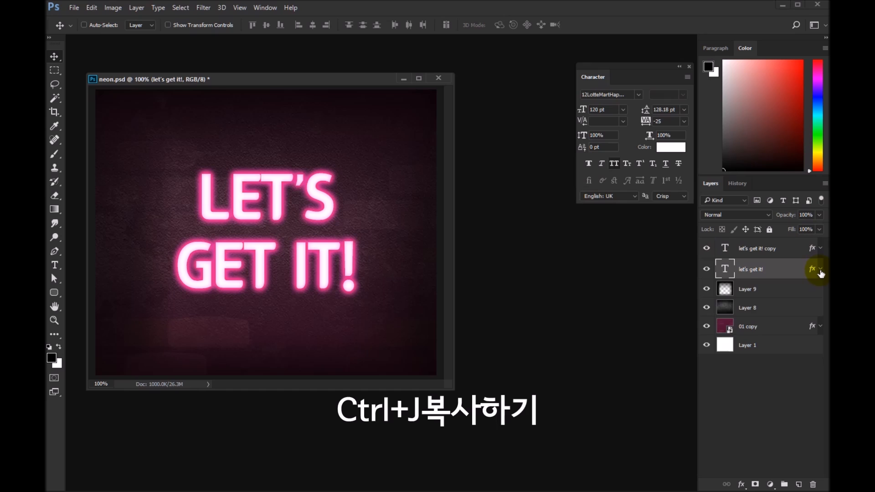
left_click(820, 268)
left_click(738, 294)
left_click(737, 303)
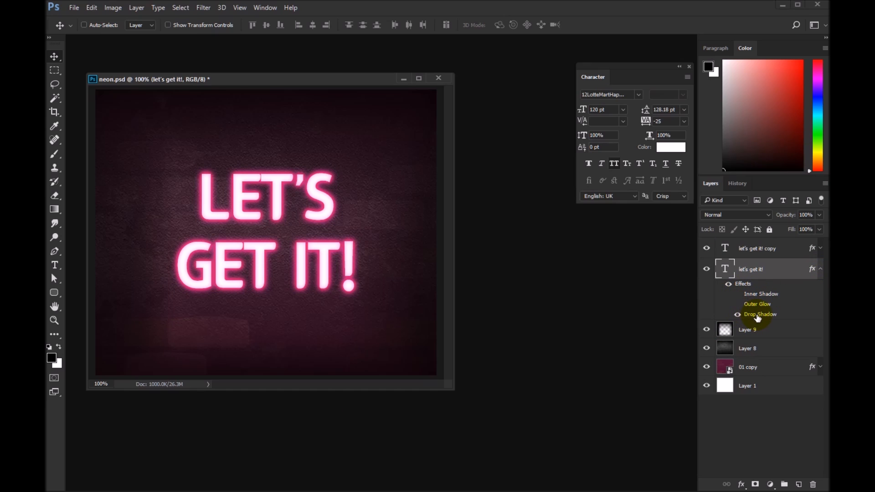
Step: Set the original text layer's Drop Shadow to black (000000) with a 12 px distance, and set the layer's fill to 0%
double_click(760, 315)
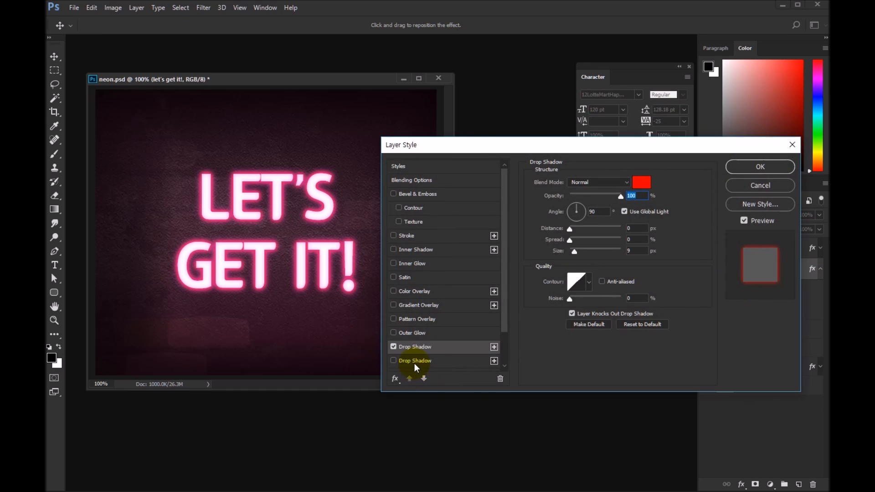
left_click(633, 195)
left_click(641, 182)
type("000000")
left_click(674, 139)
left_click_drag(571, 230, 585, 231)
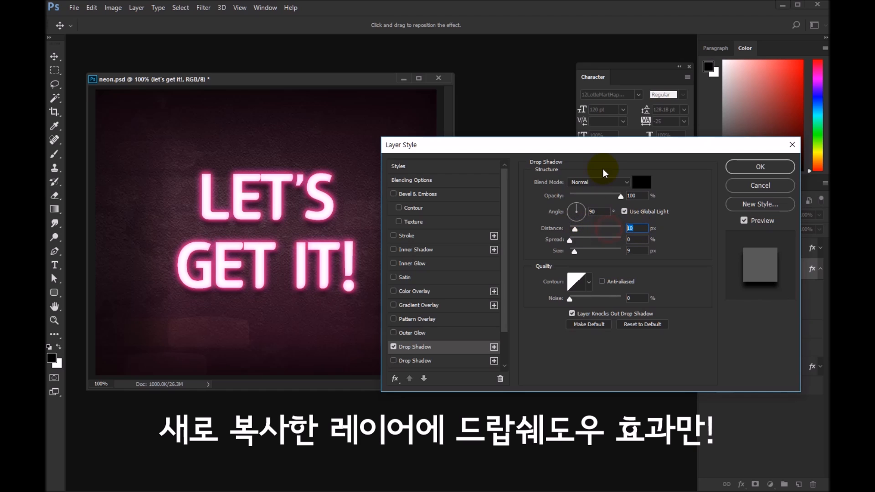
type("12")
left_click(760, 167)
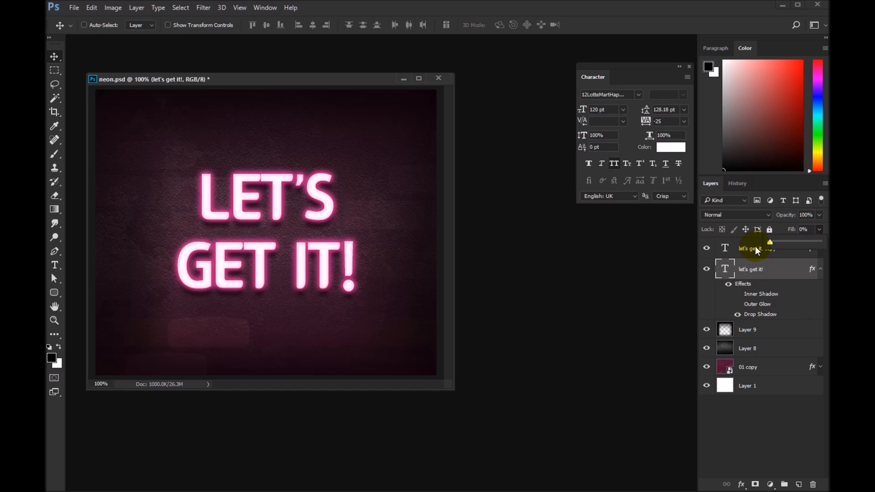
Step: Compare the wall with and without the original text layer's black shadow, leaving the shadow and layer shown
left_click(737, 315)
left_click(737, 316)
left_click(737, 315)
left_click(820, 269)
left_click(706, 269)
left_click(706, 269)
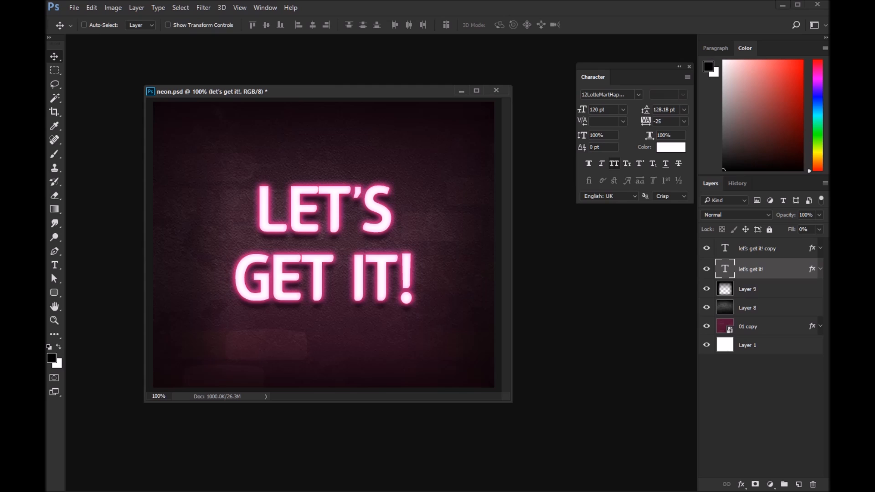
Step: Check the glowing "let's get it! copy" layer shown and hidden, and duplicate it
left_click(741, 250)
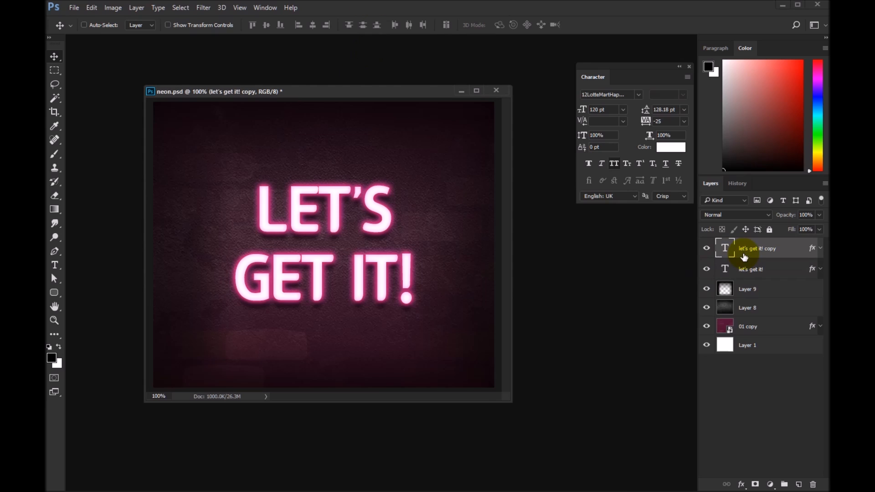
left_click(707, 249)
left_click(707, 249)
key("ctrl+j")
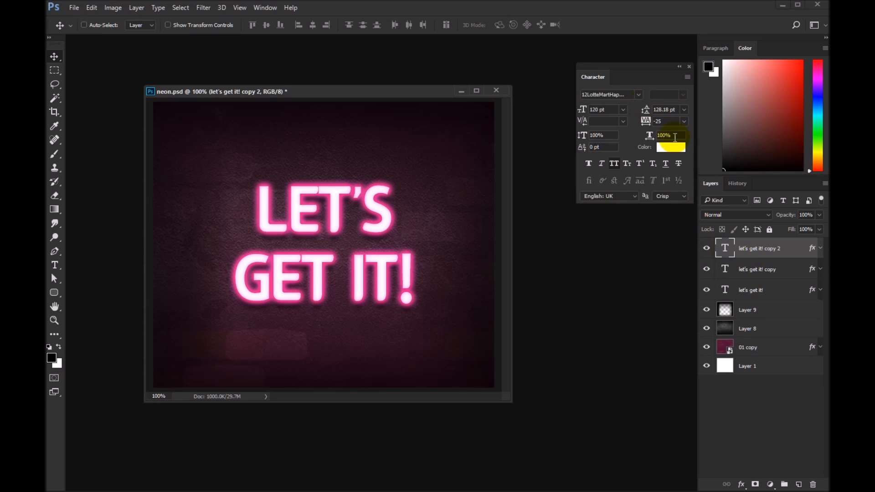
Step: Rasterize the type of the "let's get it! copy" layer and apply a slight Gaussian Blur to it
left_click(758, 267)
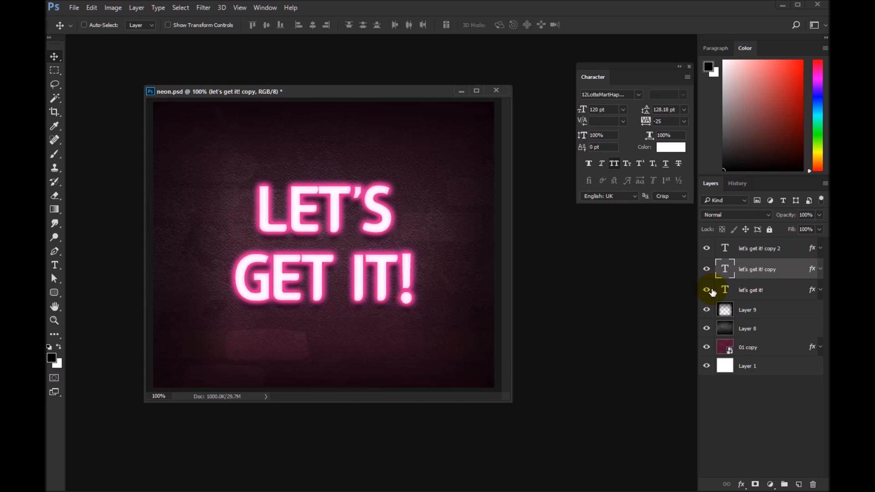
right_click(748, 272)
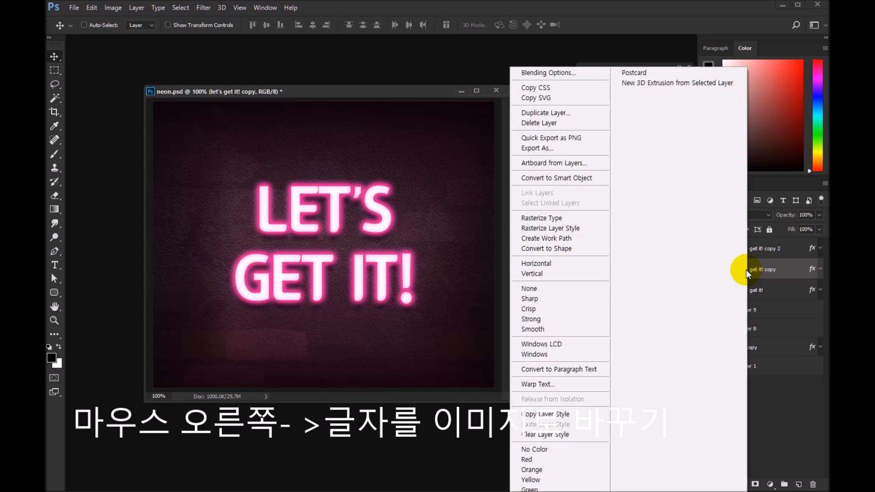
left_click(560, 219)
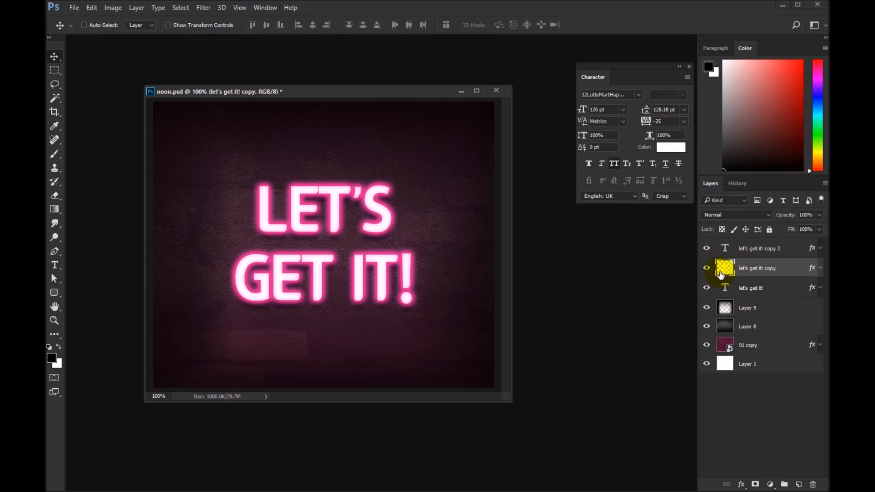
left_click(205, 8)
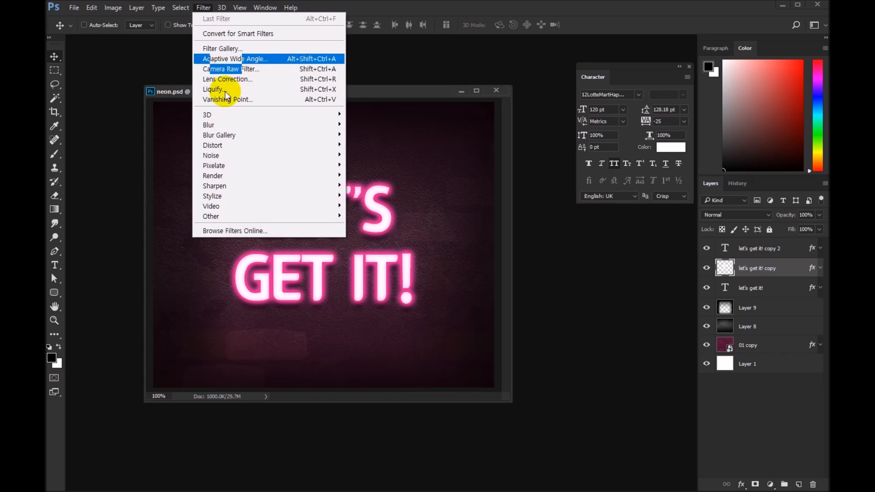
mouse_move(221, 126)
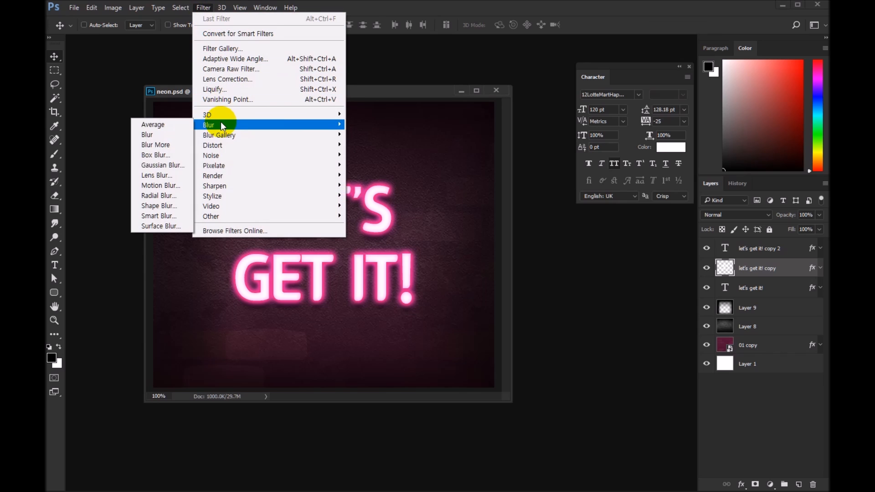
left_click(163, 165)
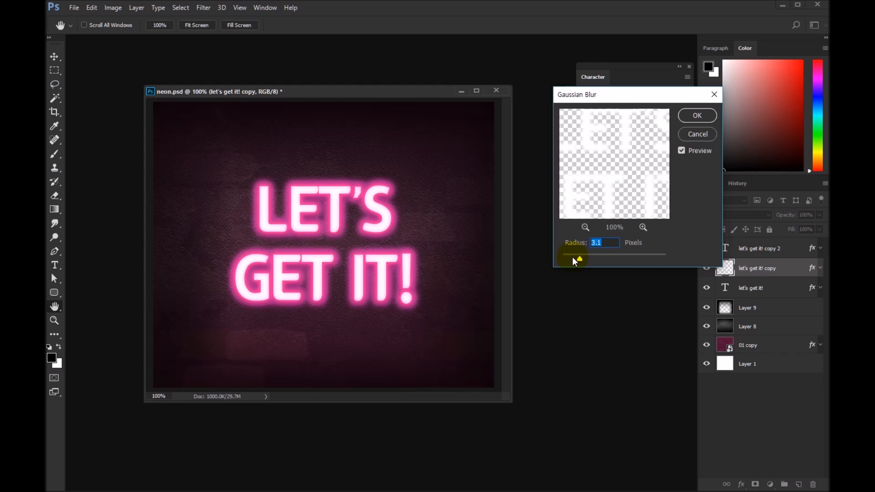
left_click_drag(572, 258, 569, 257)
left_click(697, 116)
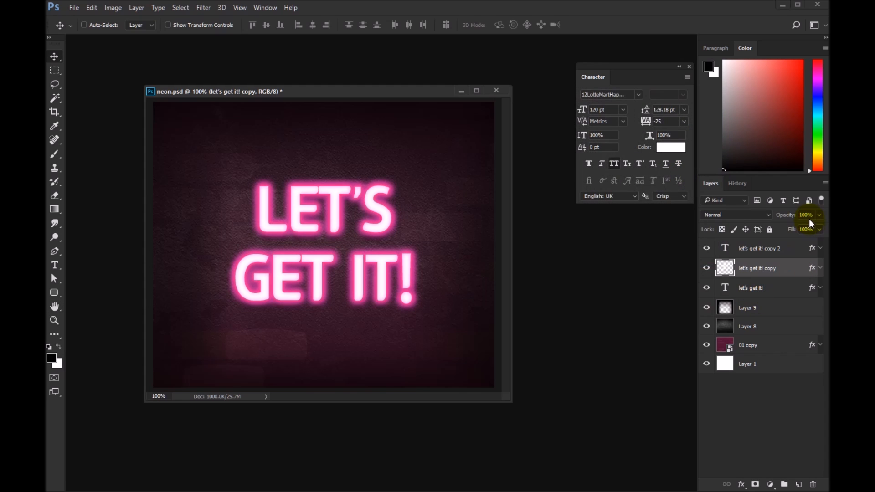
Step: Set the blurred text layer's opacity to 39% and compare the glow with the layer shown and hidden, leaving it shown
left_click(706, 269)
left_click(707, 269)
left_click(707, 269)
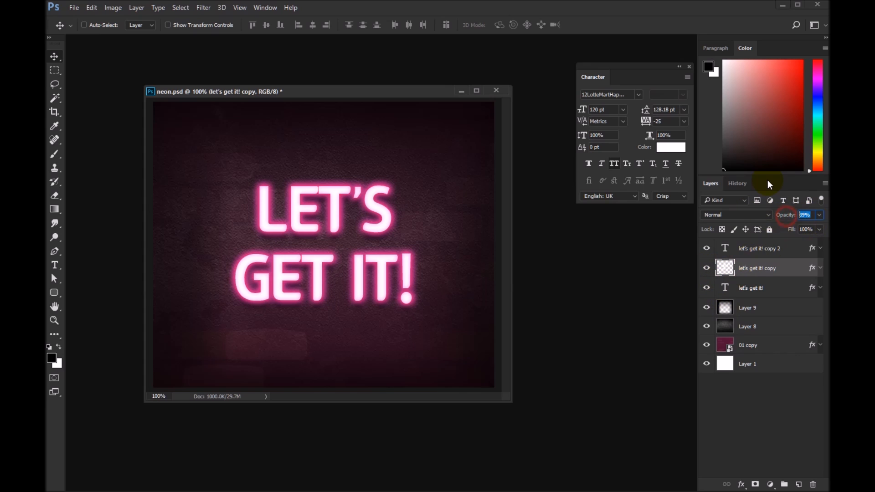
left_click(706, 268)
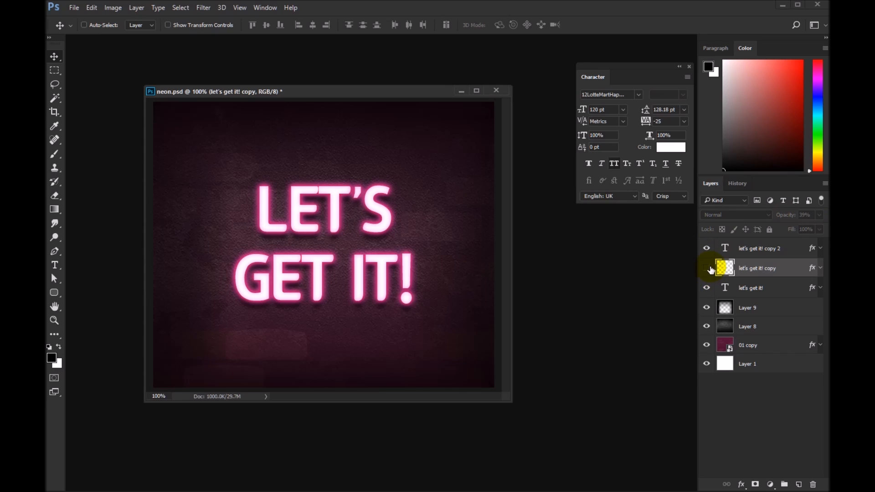
left_click(707, 269)
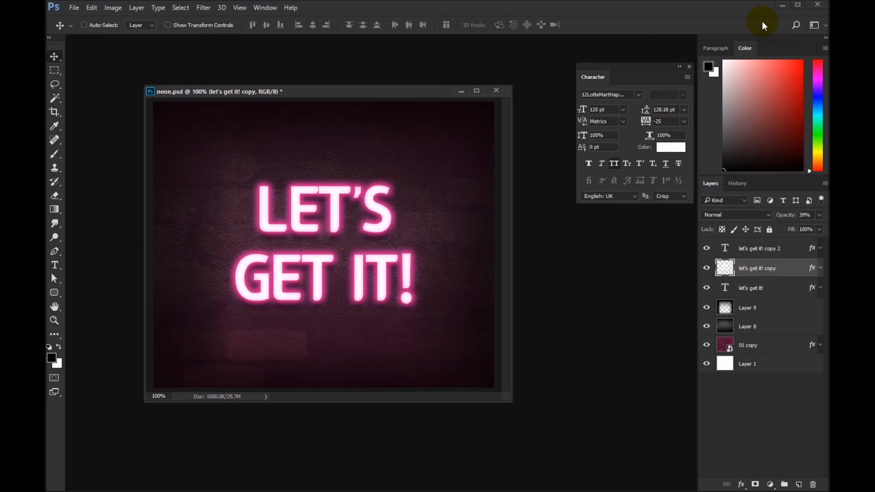
Step: Add a new layer above all the text layers and make a circular selection over the centre of the text
left_click(756, 249)
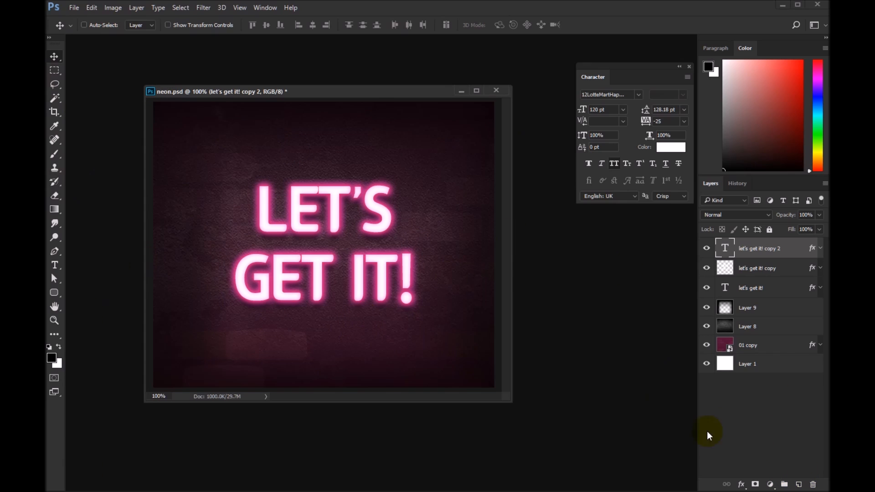
left_click(799, 484)
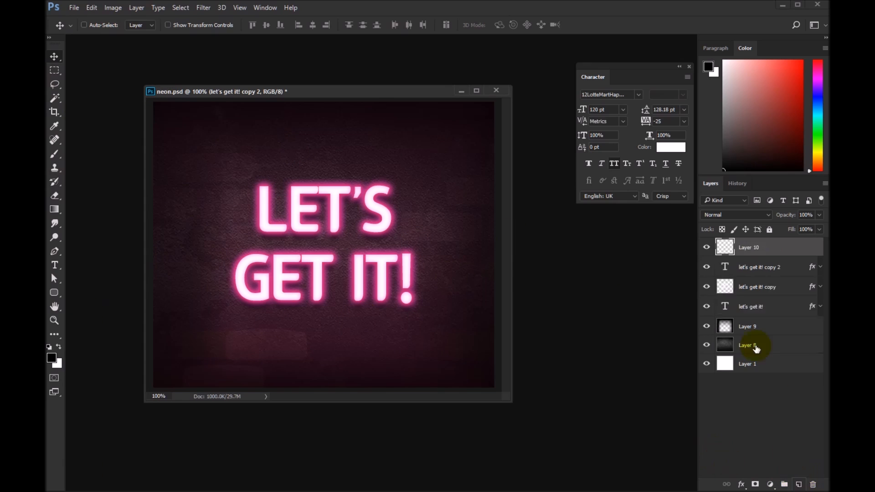
left_click(53, 70)
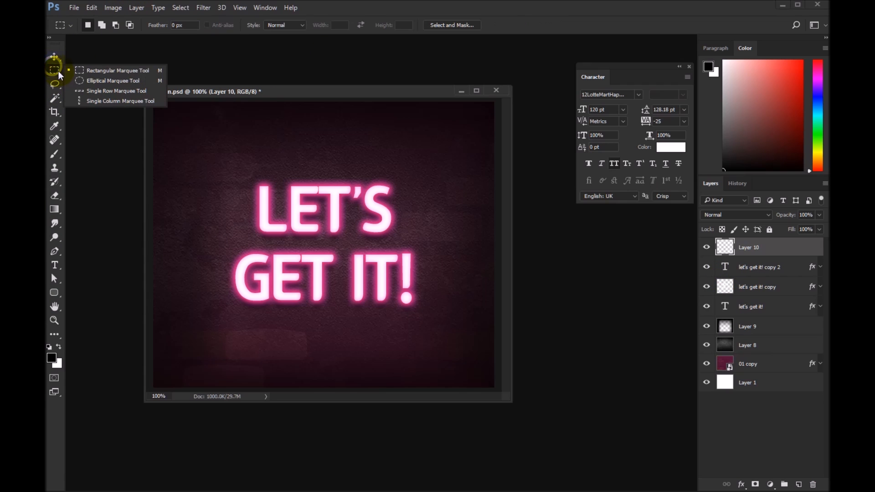
left_click(83, 78)
left_click_drag(288, 244, 401, 309)
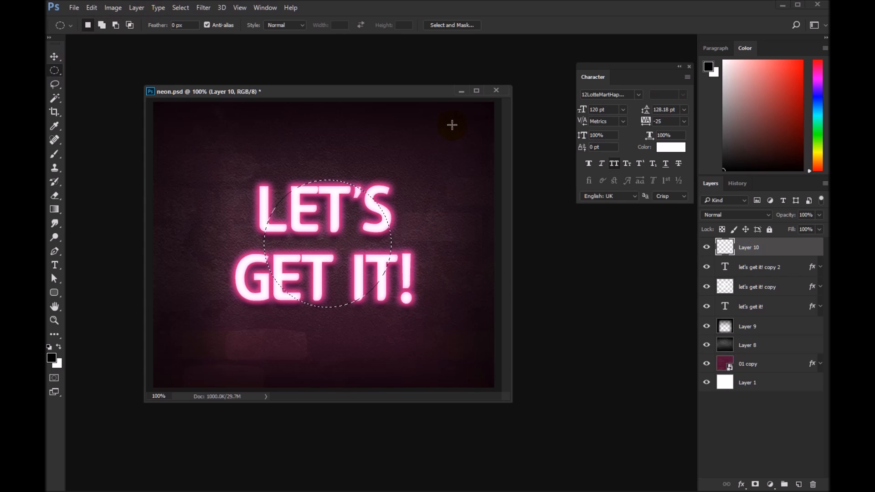
Step: Set the foreground colour to pink f65fae, fill the circular selection with it and deselect
left_click(53, 359)
left_click(388, 199)
left_click(514, 148)
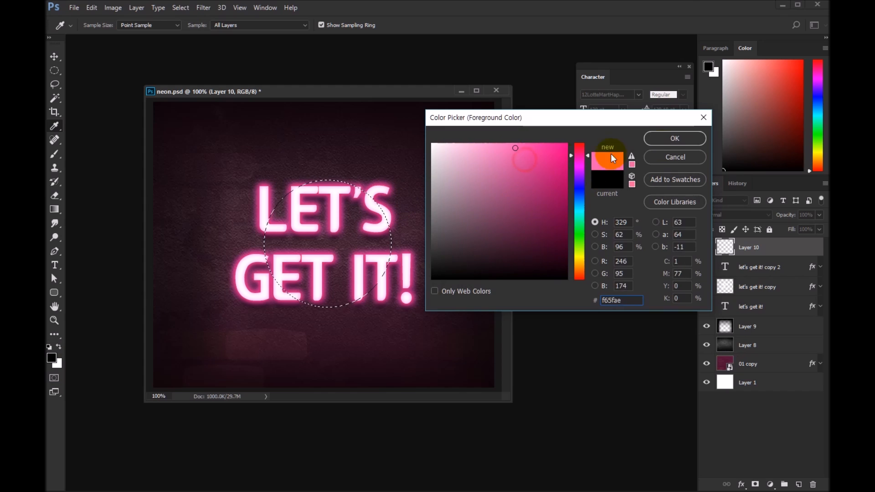
left_click(654, 137)
key("alt+BackSpace")
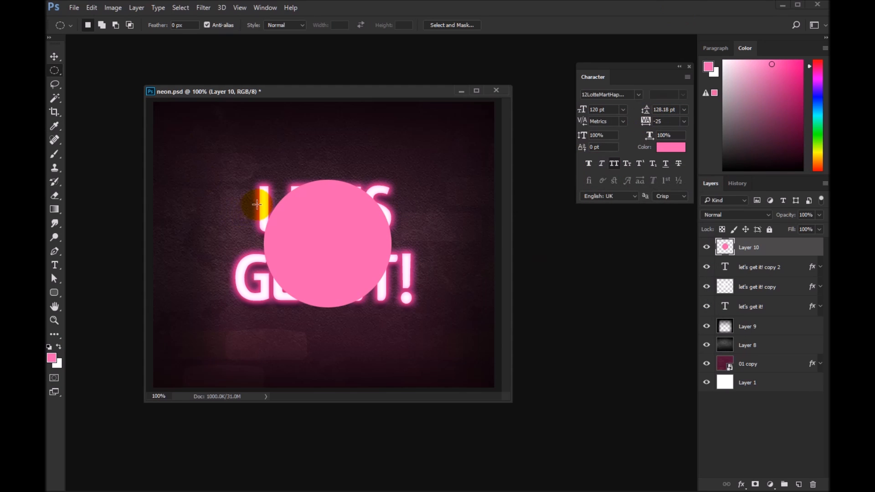
Step: Apply a Gaussian Blur with a 50-pixel radius to the pink circle on Layer 10, comparing the preview on and off
left_click(207, 10)
mouse_move(218, 127)
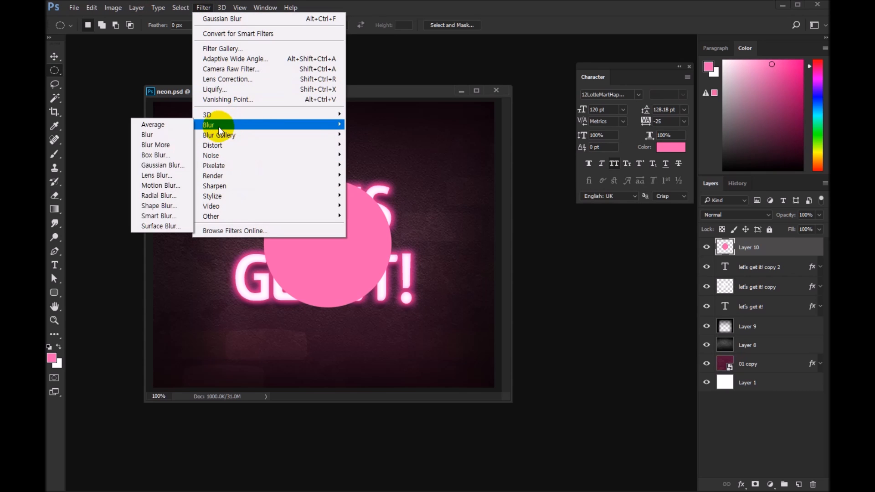
left_click(162, 165)
left_click_drag(587, 257, 620, 261)
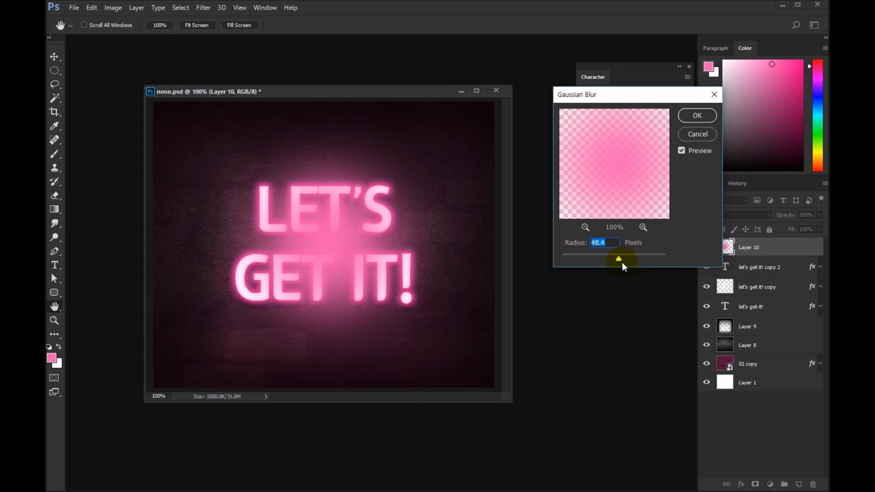
type("50")
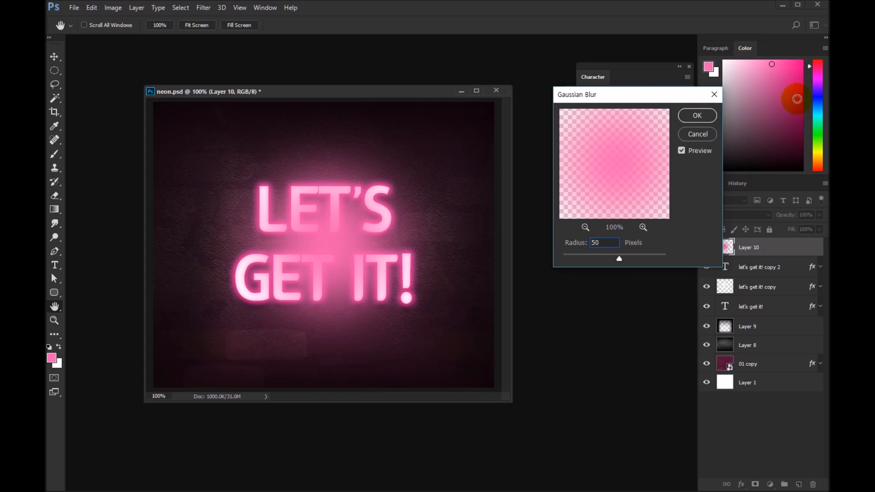
left_click(682, 151)
left_click(682, 151)
left_click(682, 150)
left_click(682, 151)
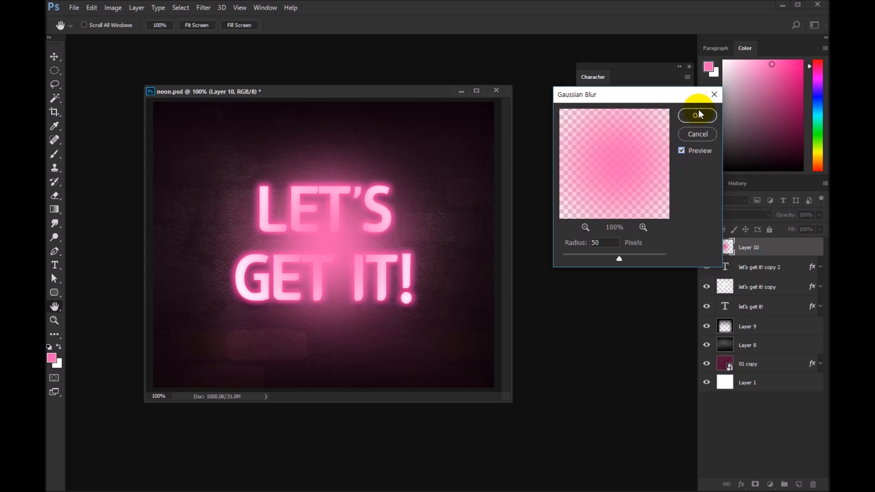
left_click(696, 115)
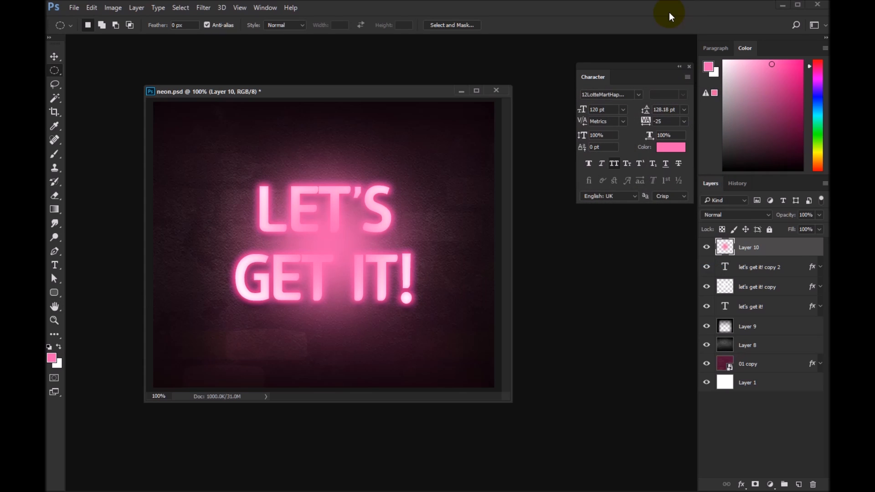
Step: Move Layer 10 with the blurred pink circle below the three text layers
key("ctrl+[")
key("ctrl+[")
key("ctrl+[")
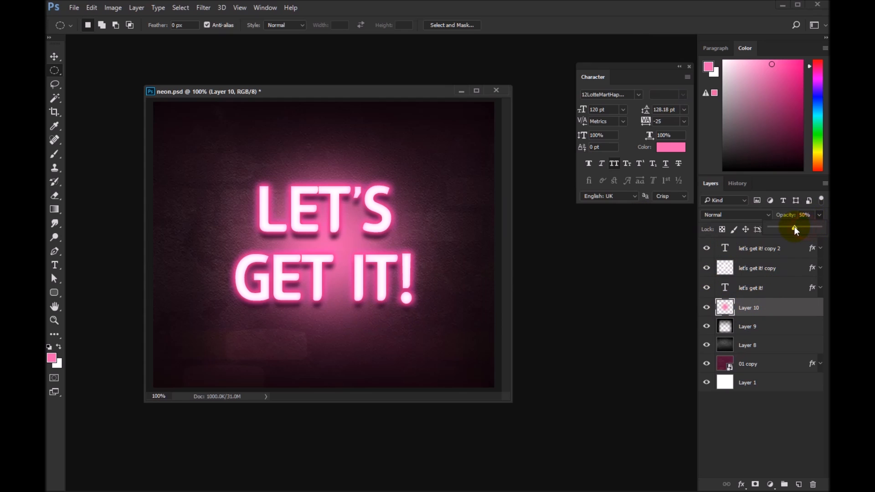
Step: Set Layer 10's opacity to 39% and compare the halo with the layer hidden and shown, leaving it shown
left_click_drag(793, 226, 792, 228)
key("v")
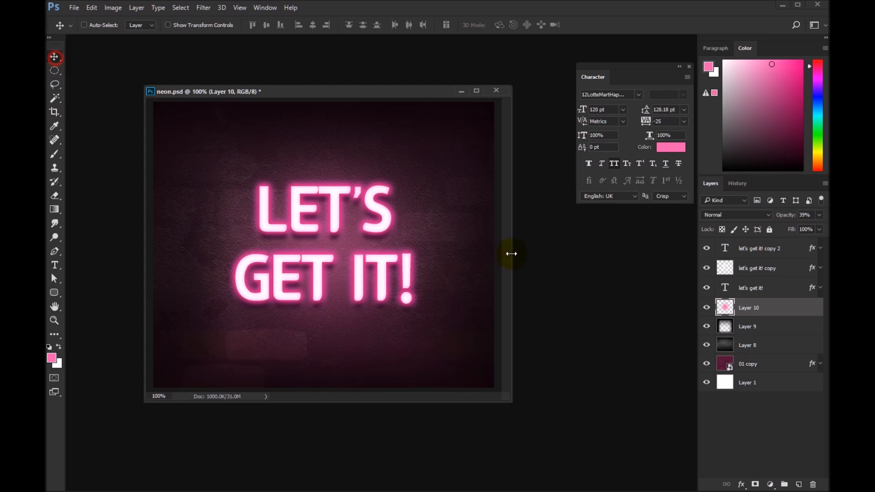
left_click(706, 307)
left_click(706, 308)
left_click(705, 309)
left_click(704, 308)
Step: On a new layer above the text, fill two thin horizontal strips with white, from the S to the right image edge and from the left edge to the G
left_click(769, 248)
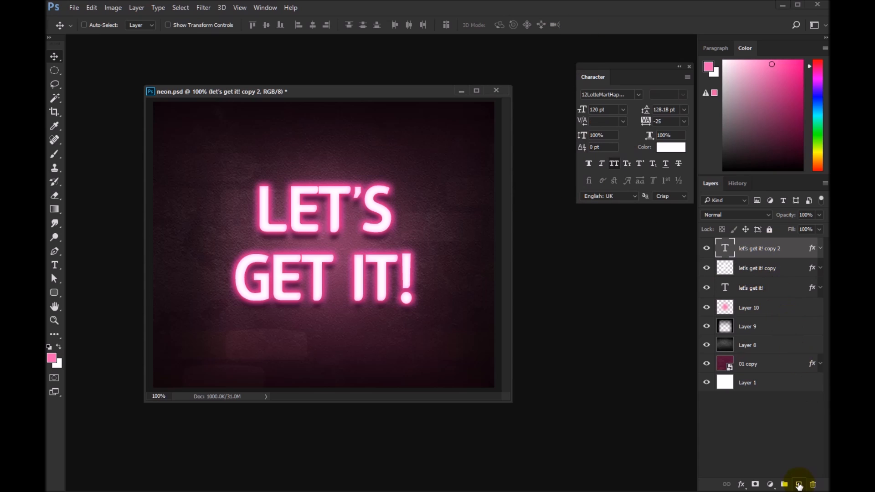
left_click(799, 483)
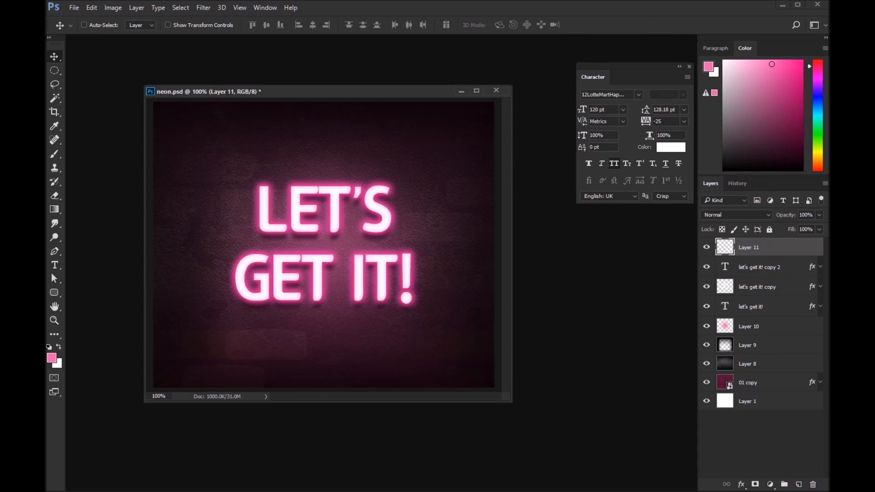
left_click(55, 70)
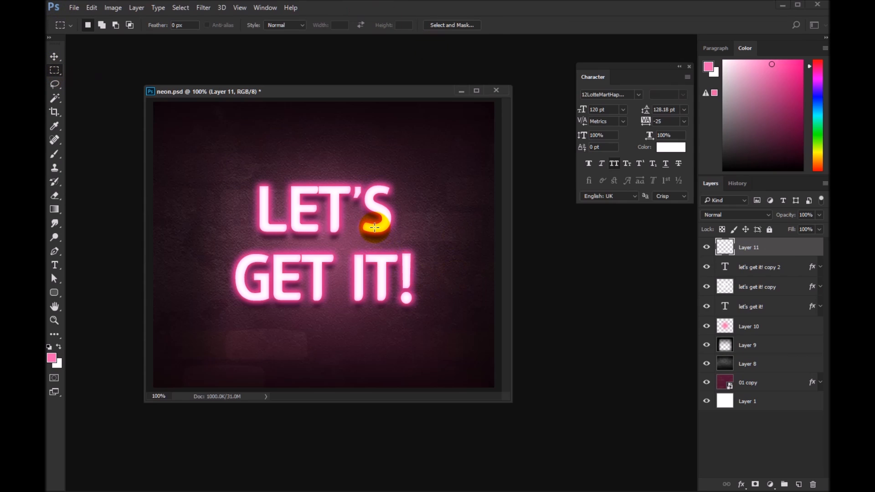
left_click_drag(370, 225, 497, 231)
key("shift")
left_click_drag(150, 293, 260, 301)
key("ctrl+BackSpace")
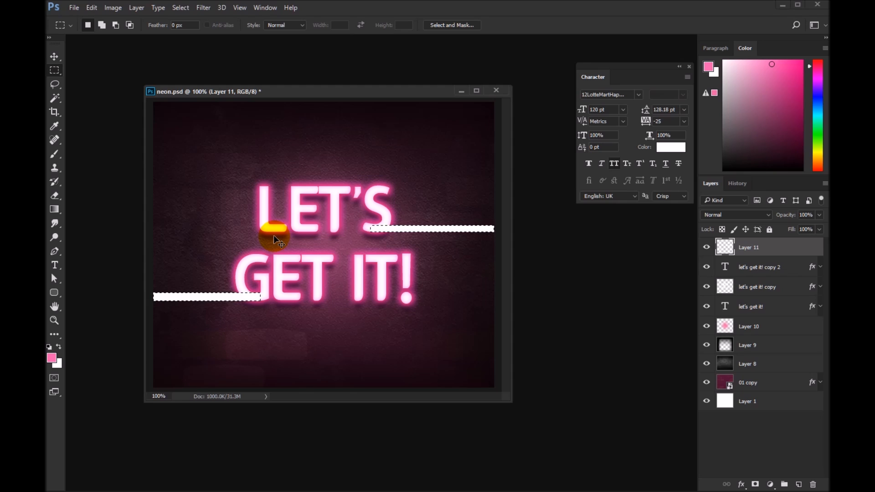
Step: Trim the lower edge of the left white strip to thin it, and deselect
left_click_drag(287, 349, 146, 299)
key("Delete")
key("ctrl+d")
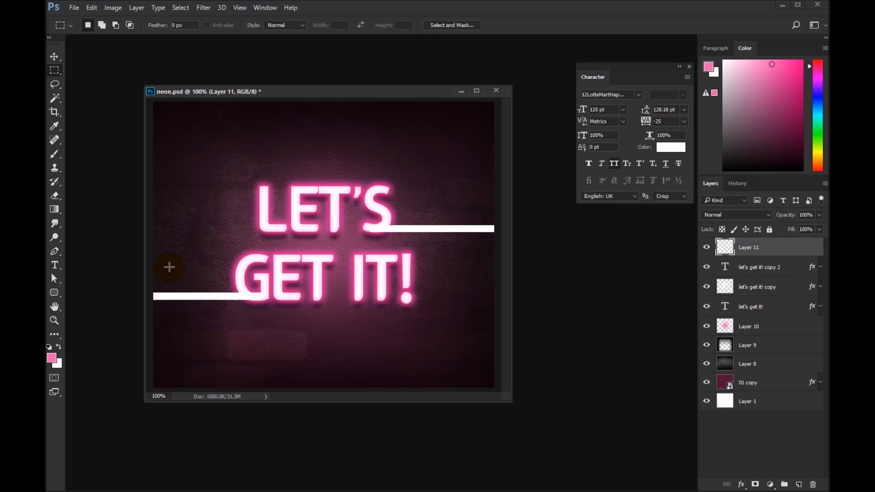
Step: Copy the layer effects of "let's get it! copy 2" onto Layer 11 with the white strips
left_click(814, 271)
key("alt")
left_click_drag(814, 270, 814, 253)
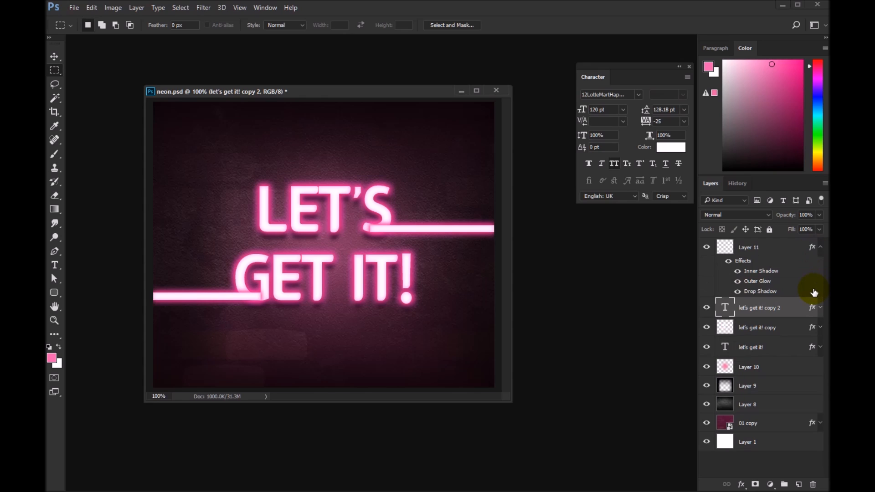
Step: Move Layer 11 below the "let's get it!" text layer, just above Layer 10, and collapse its effects list
left_click(756, 253)
left_click_drag(756, 253, 763, 365)
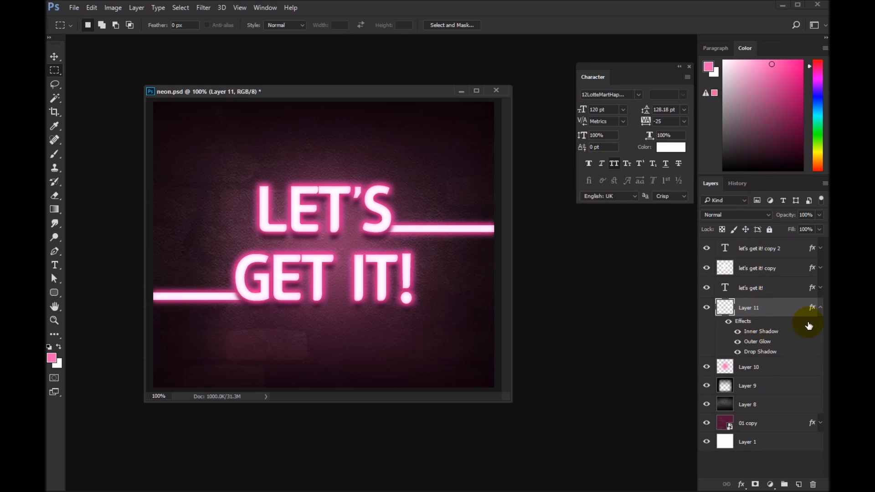
left_click(820, 308)
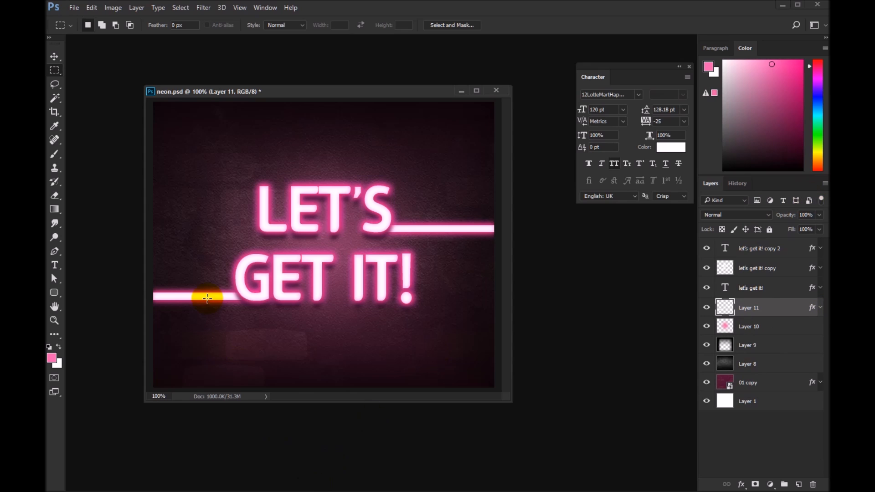
Step: Compare the image with the glowing strips hidden and shown, leaving them shown, and shift the document window slightly
left_click(706, 308)
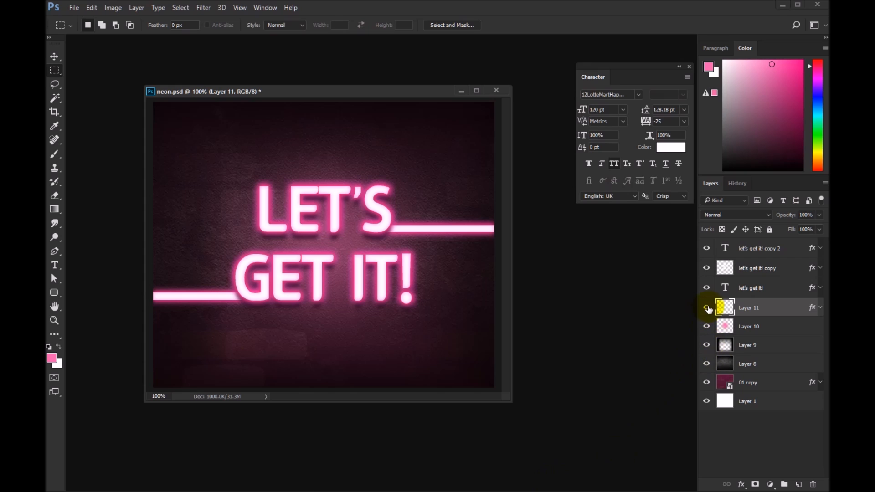
left_click(706, 309)
left_click_drag(405, 93, 427, 98)
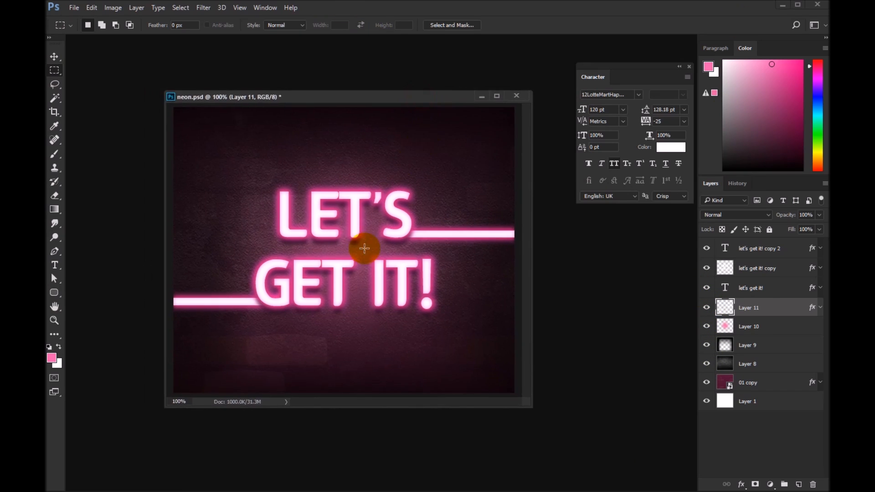